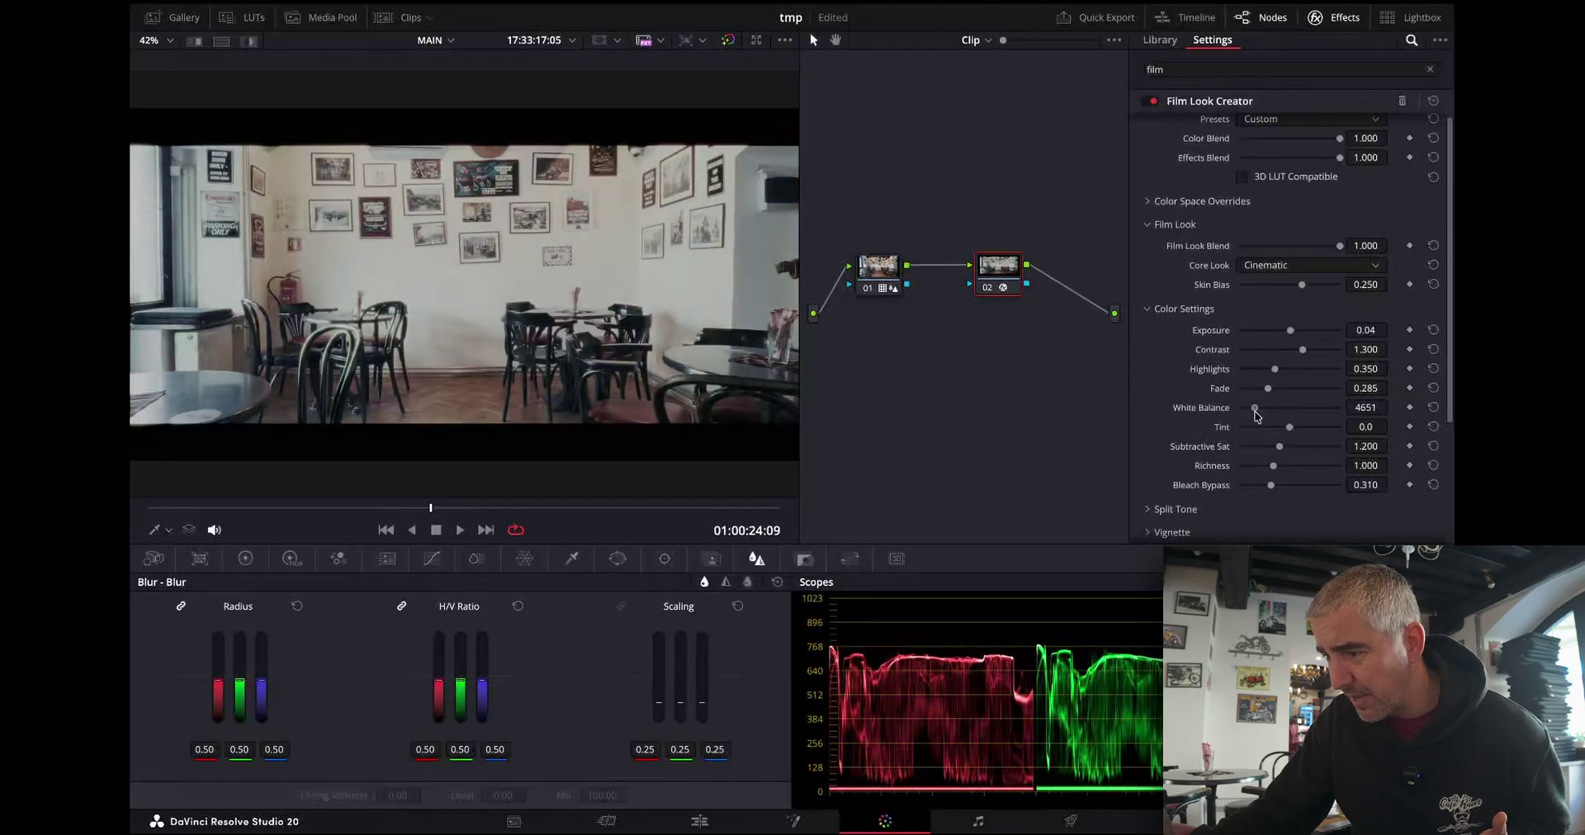
Step: Bypass and restore node 02, then the Film Look Creator vignette, to compare the clip with and without each
click(990, 287)
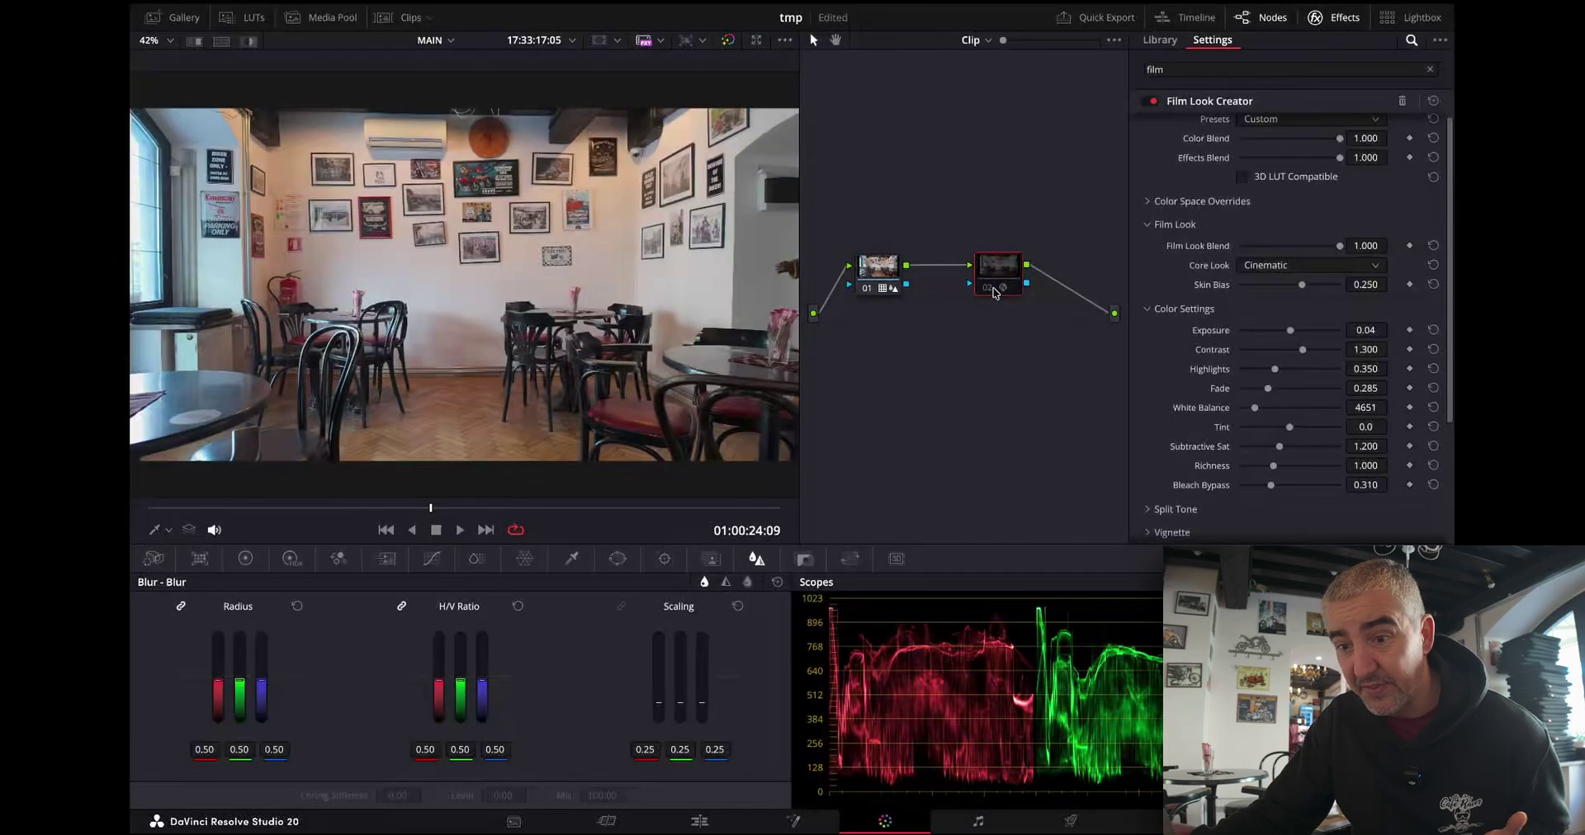
click(993, 288)
scroll(1231, 370, down, 3)
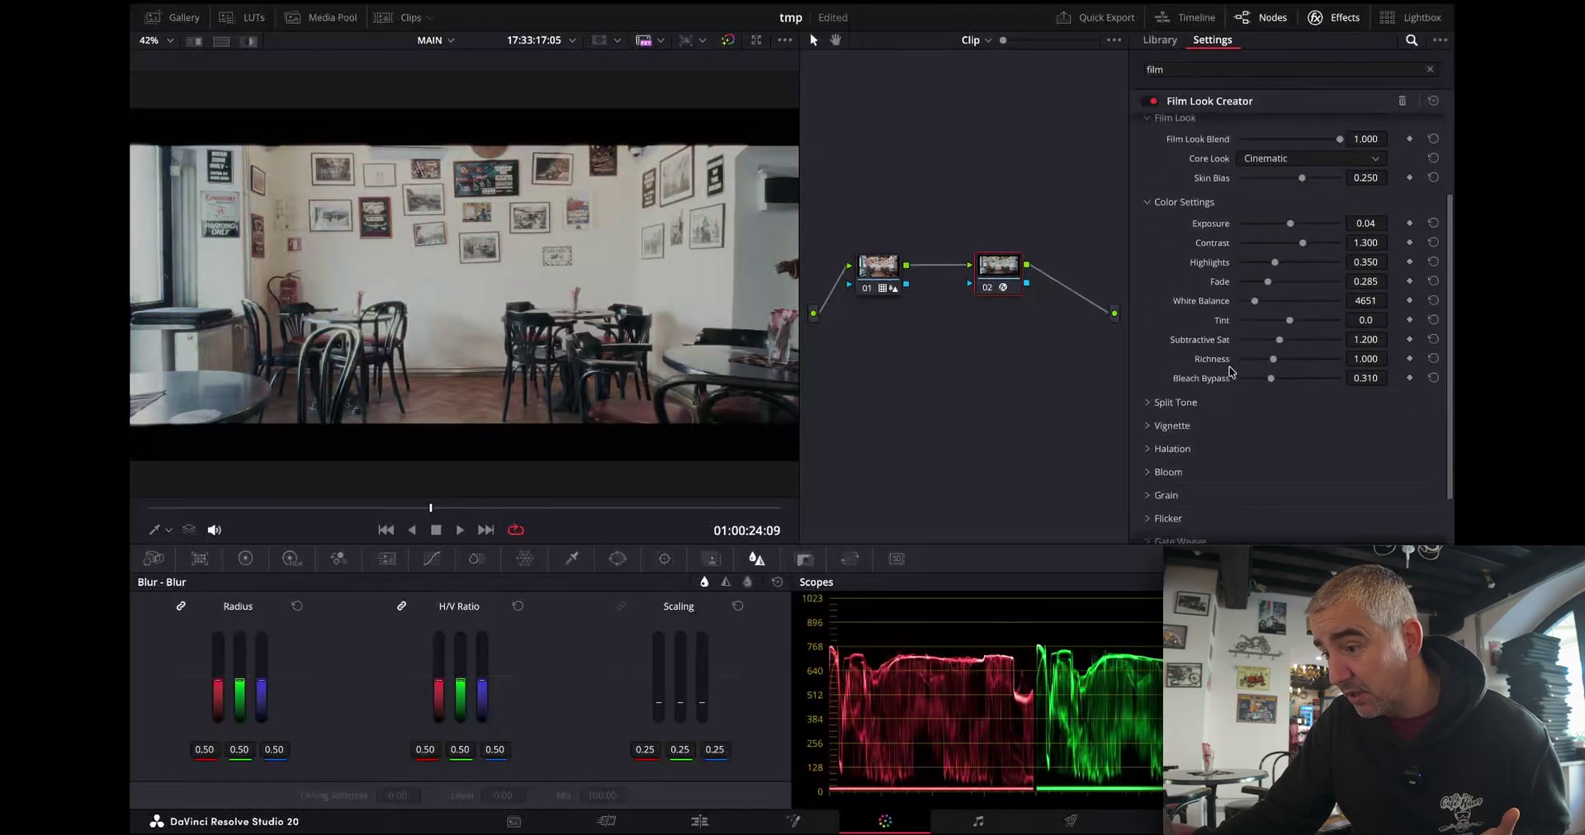
scroll(1231, 370, down, 1)
click(1172, 377)
click(1243, 398)
click(1243, 398)
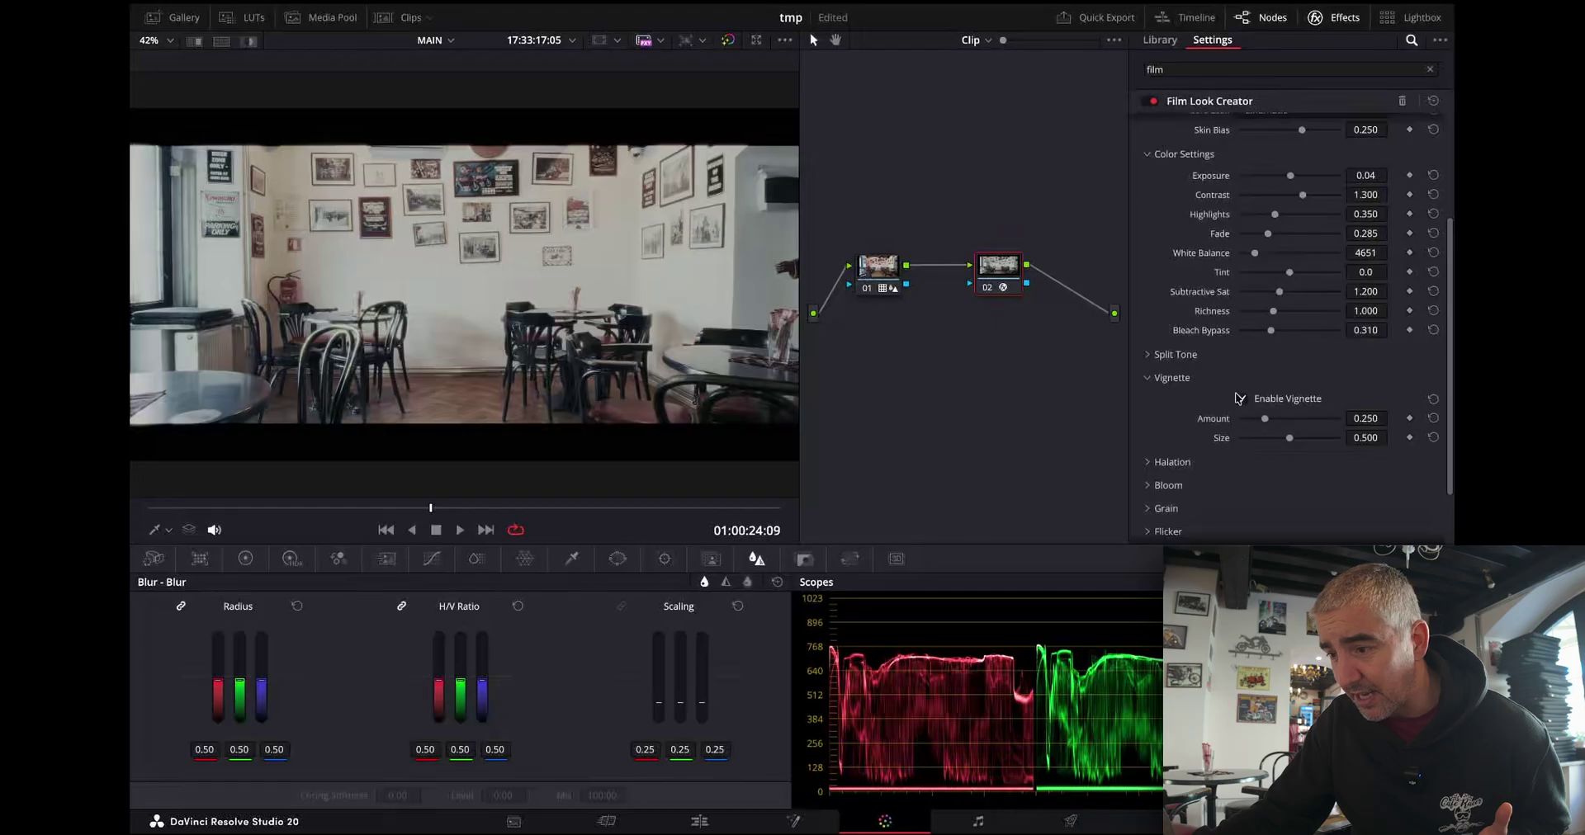
Step: Examine the Halation and Bloom settings of the Film Look Creator effect
click(1167, 380)
click(1169, 402)
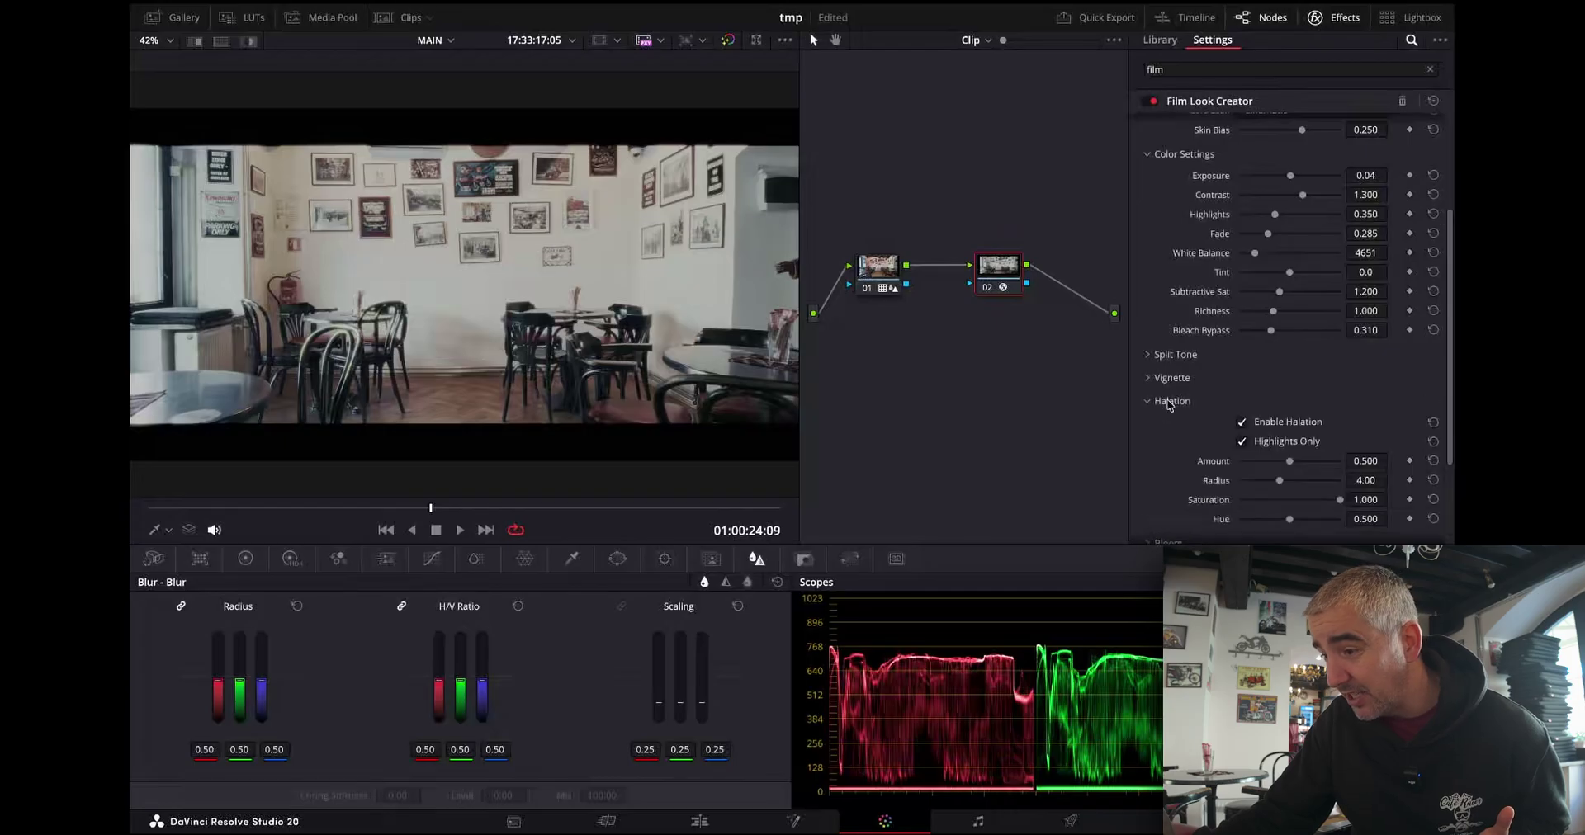
click(1169, 402)
click(1176, 423)
click(1179, 419)
Step: Set the Film Look Creator's Grain preset to 8mm
click(1183, 436)
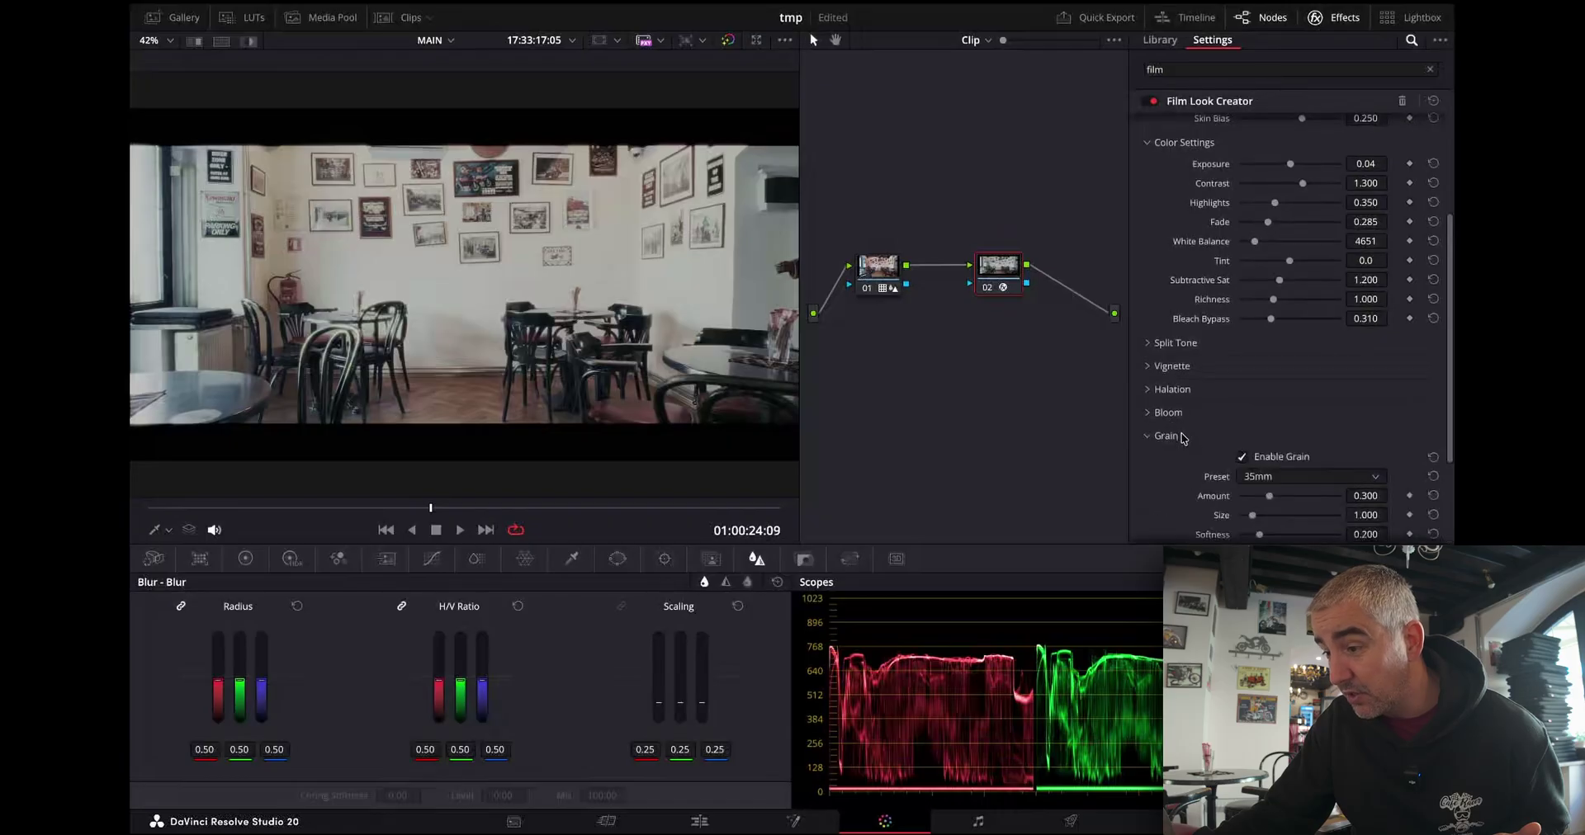
scroll(1200, 442, down, 3)
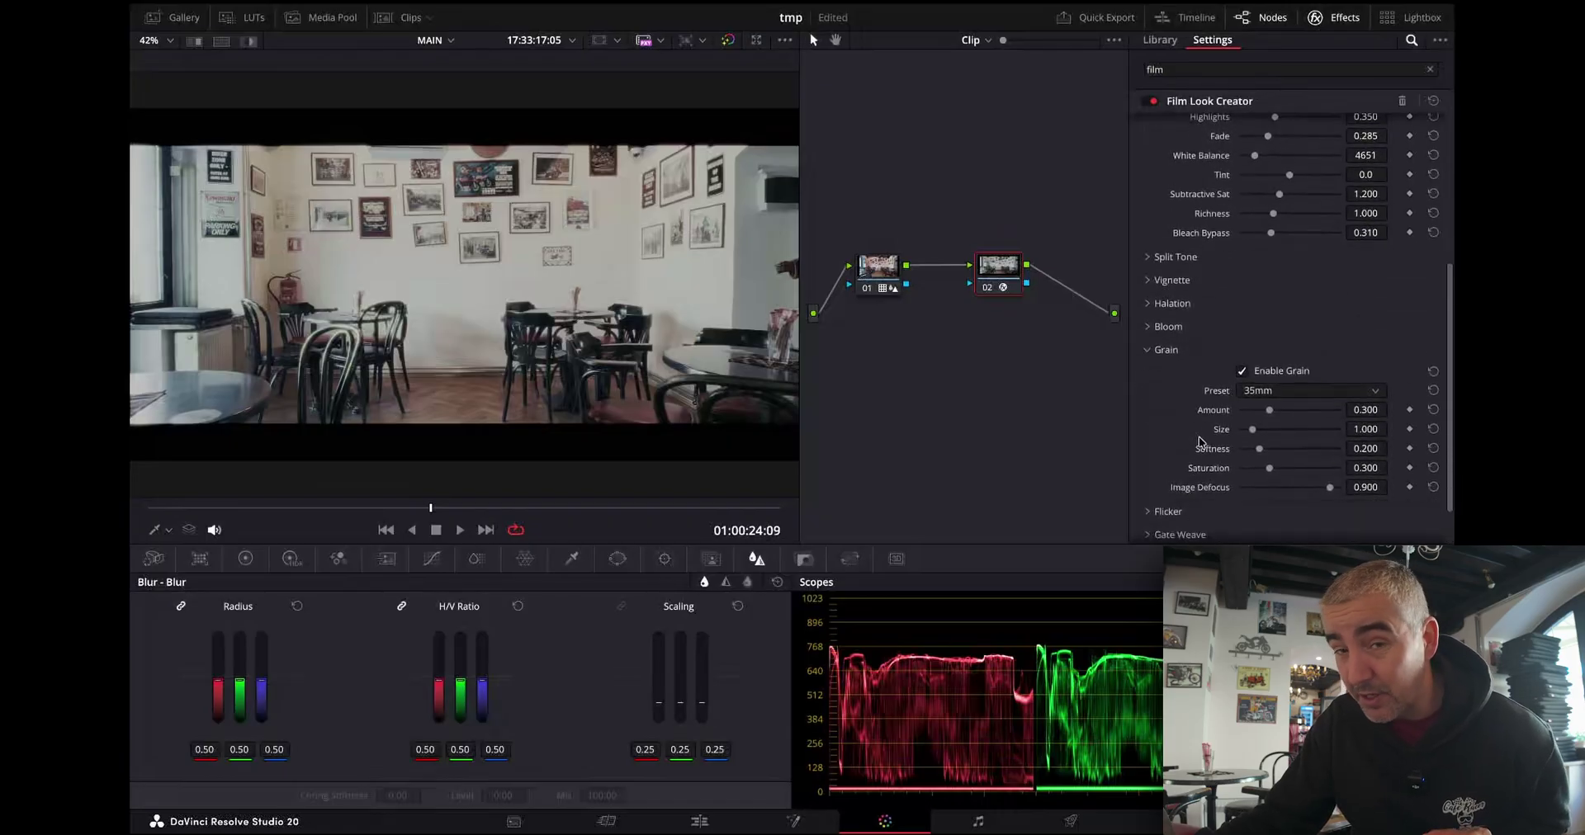
scroll(1262, 404, down, 1)
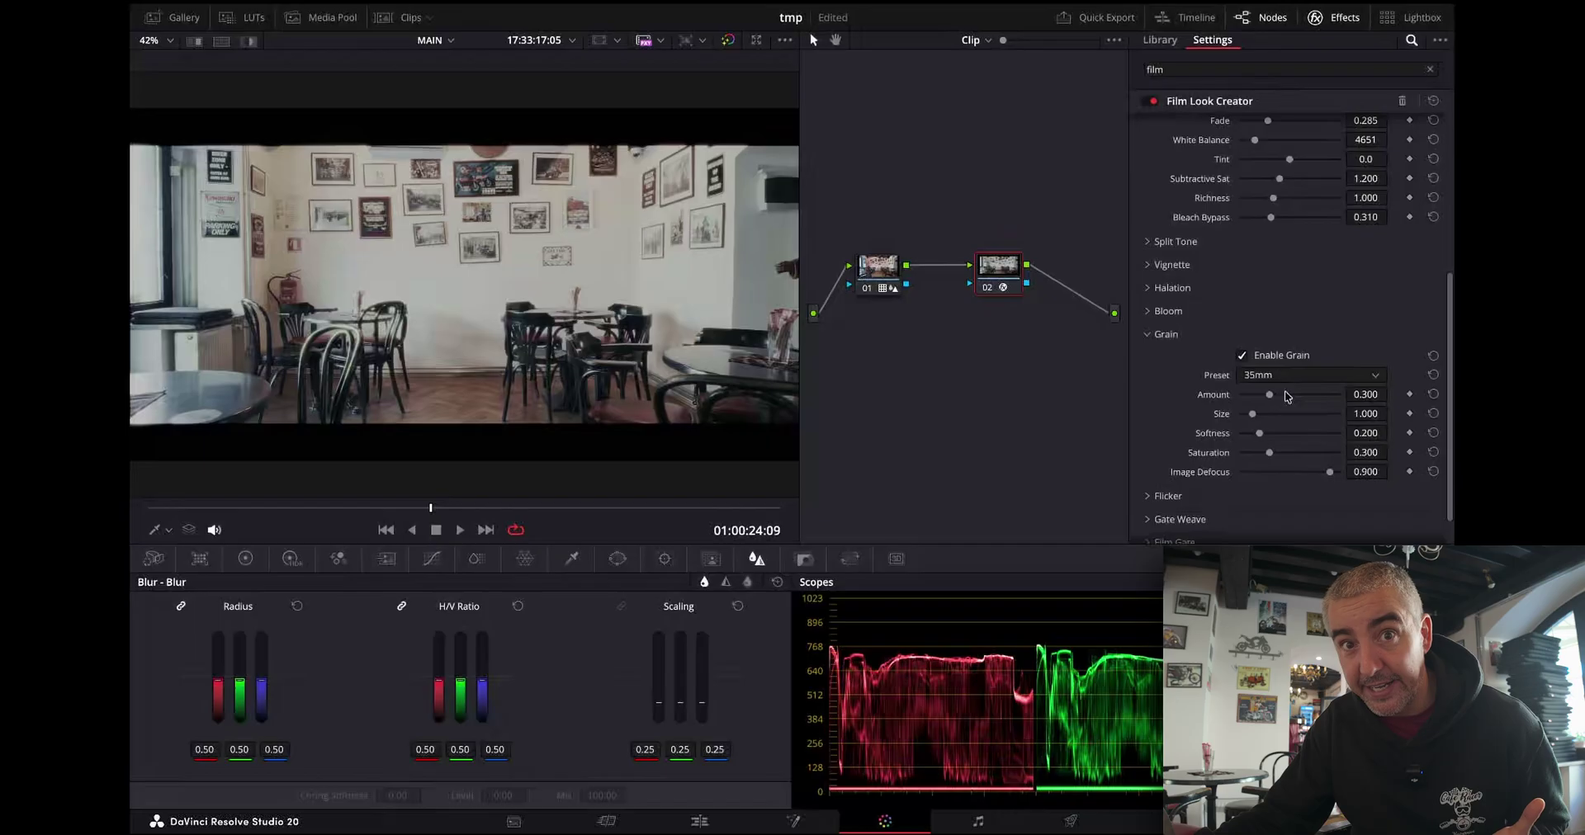
click(1296, 381)
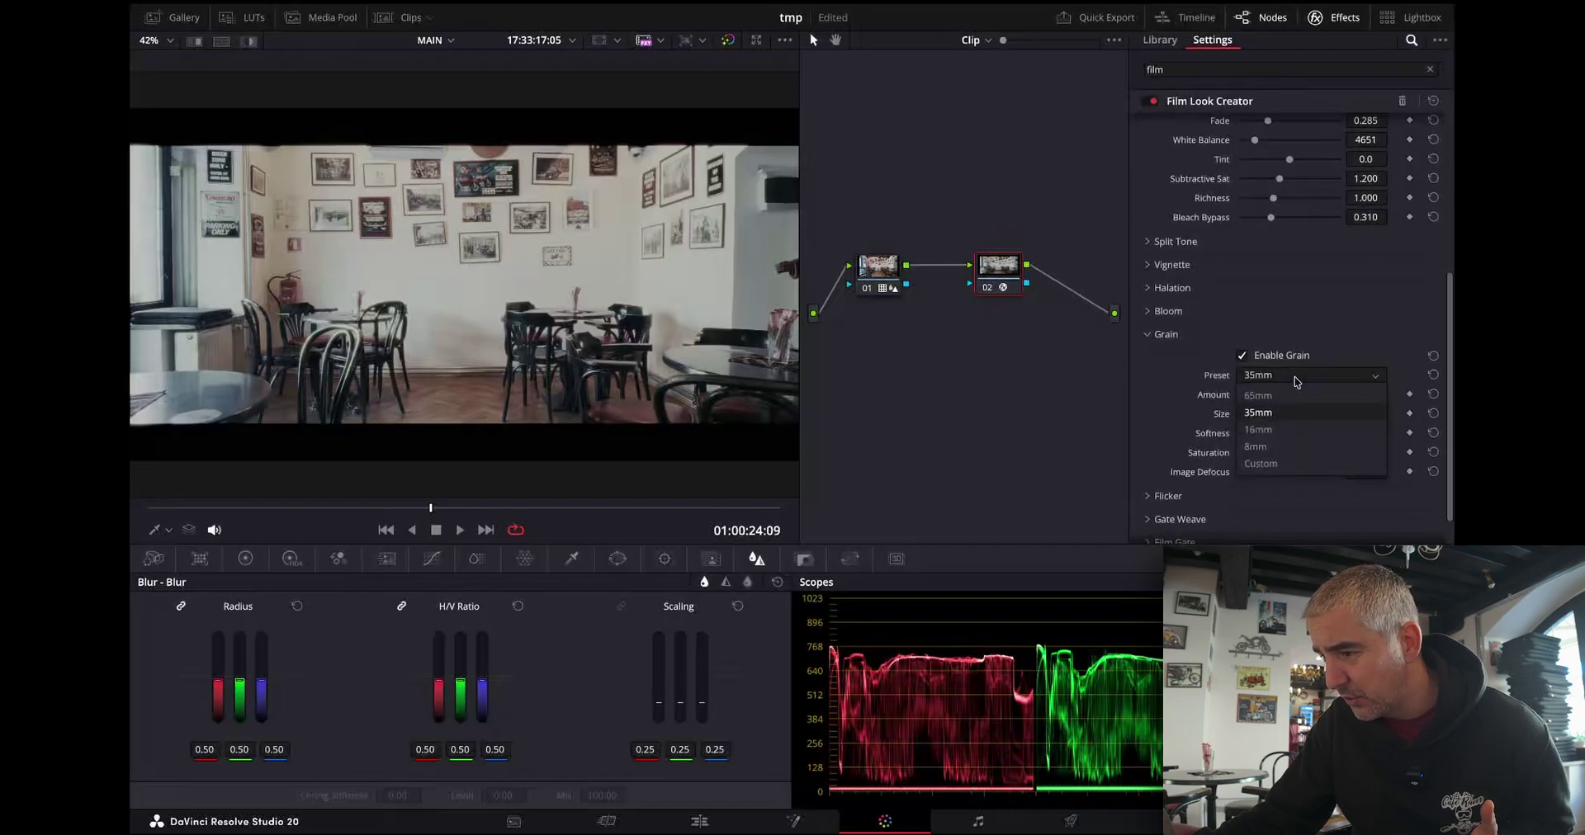
click(1256, 447)
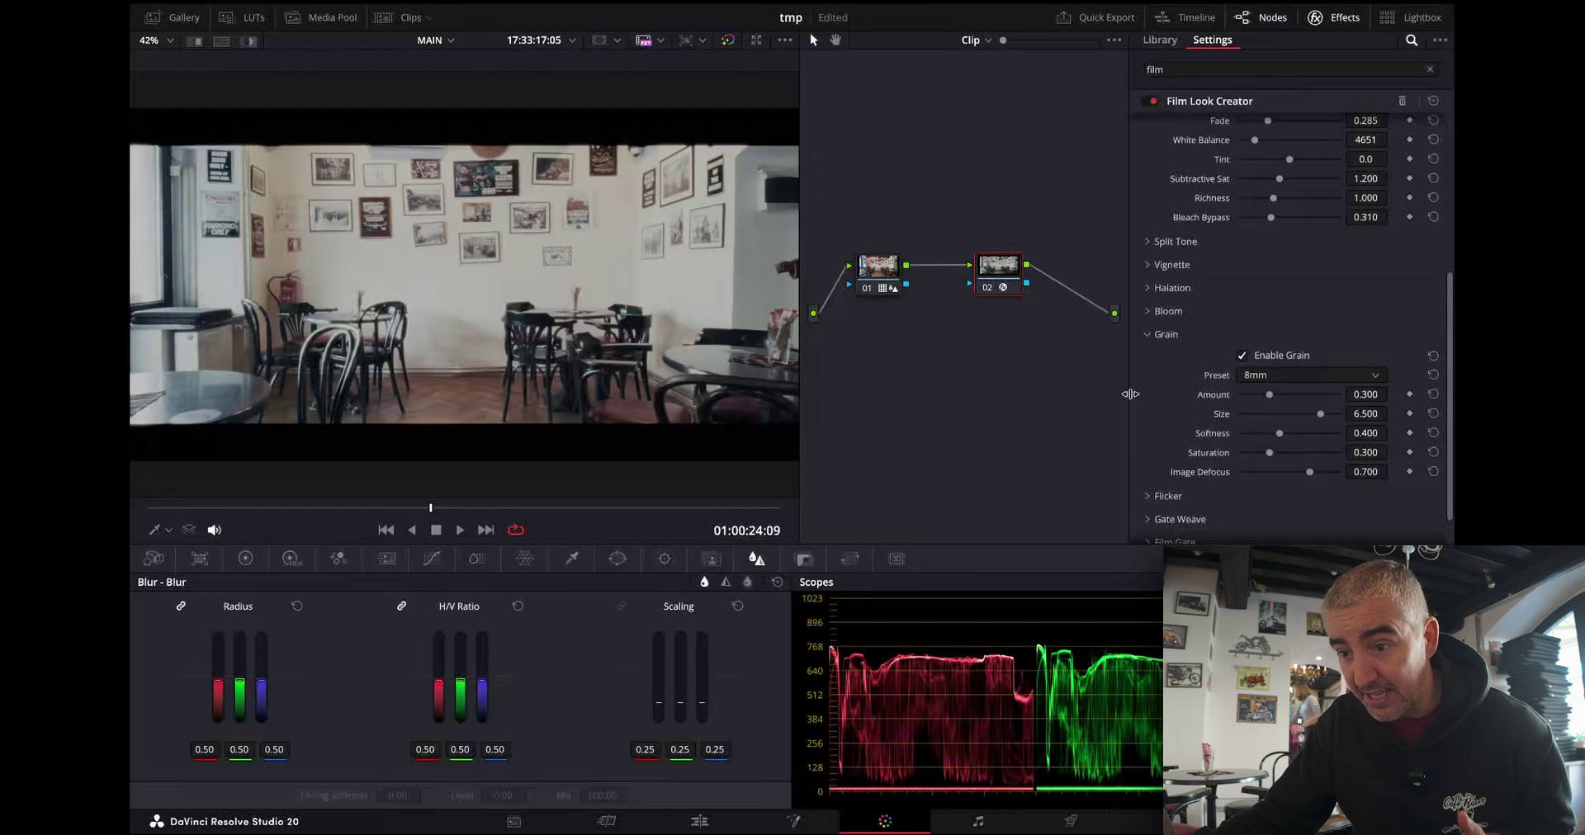
Step: Play the clip full screen to check the film grain, then collapse the Grain settings
key(ctrl+f)
key(space)
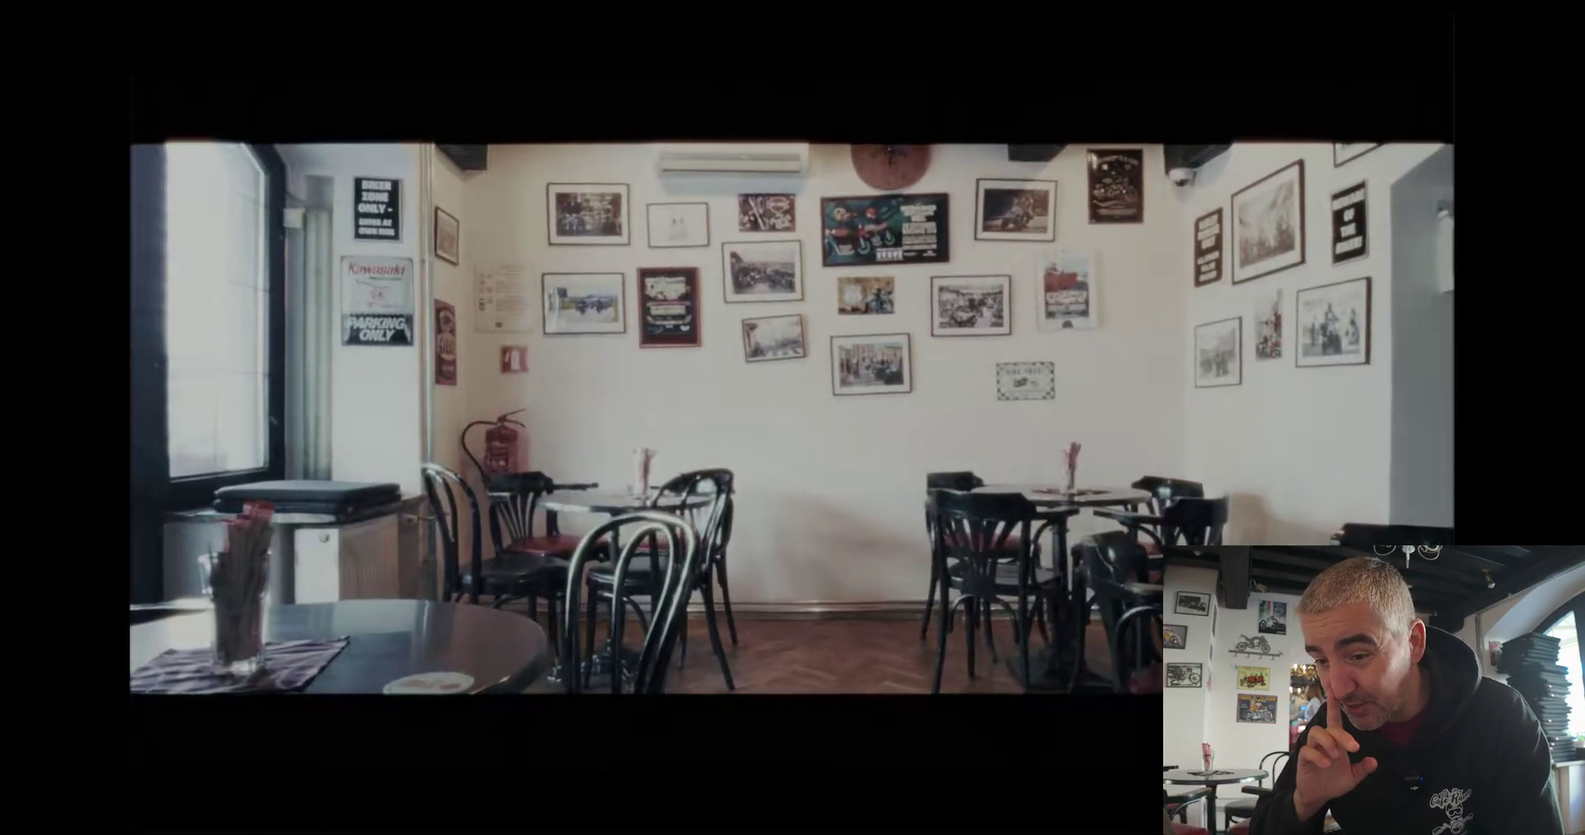
key(space)
key(ctrl+f)
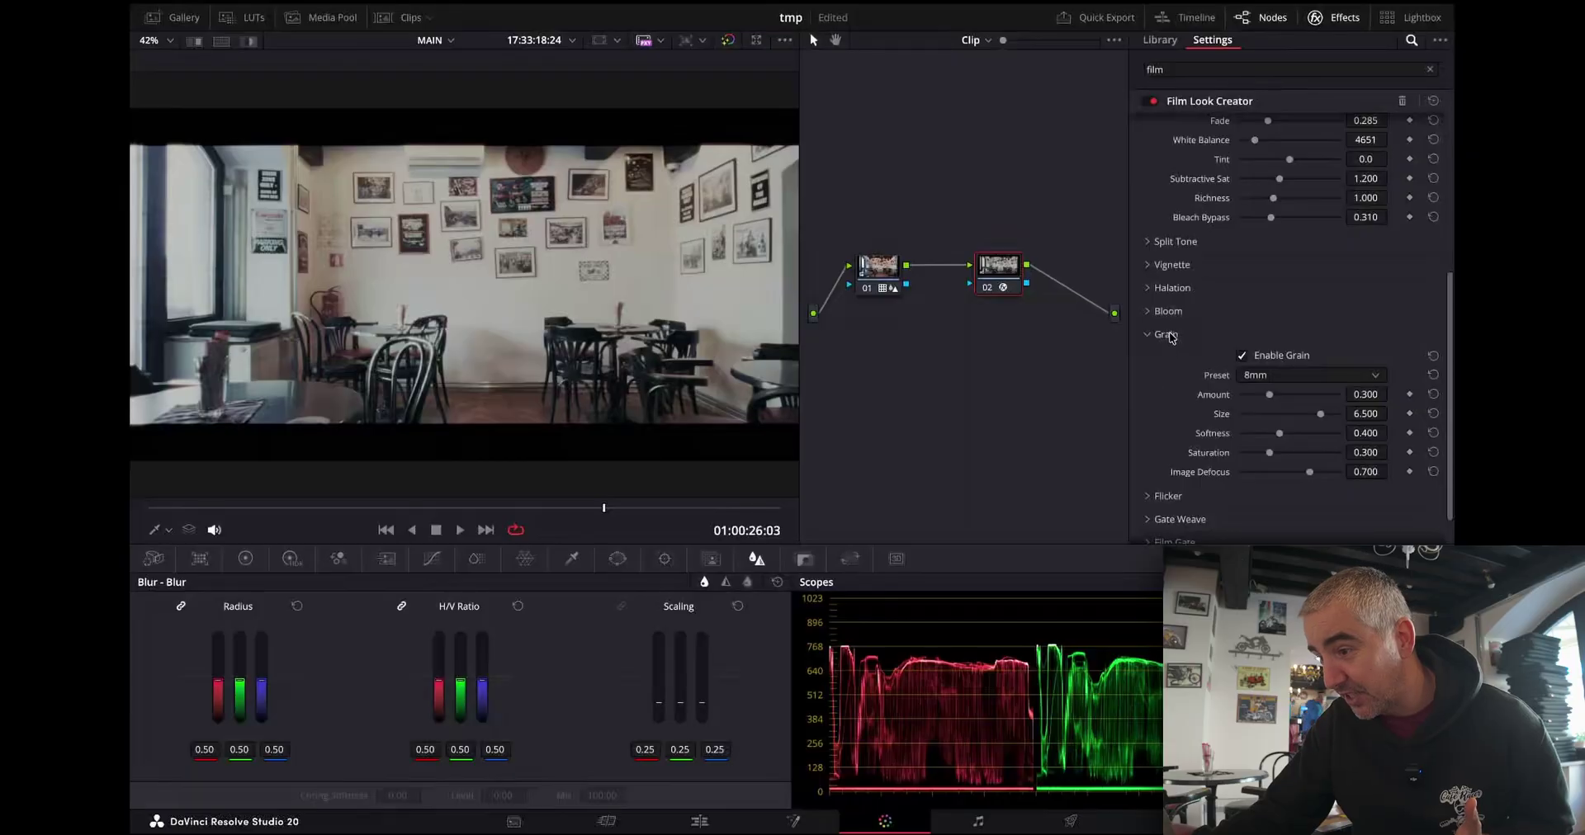
click(1166, 334)
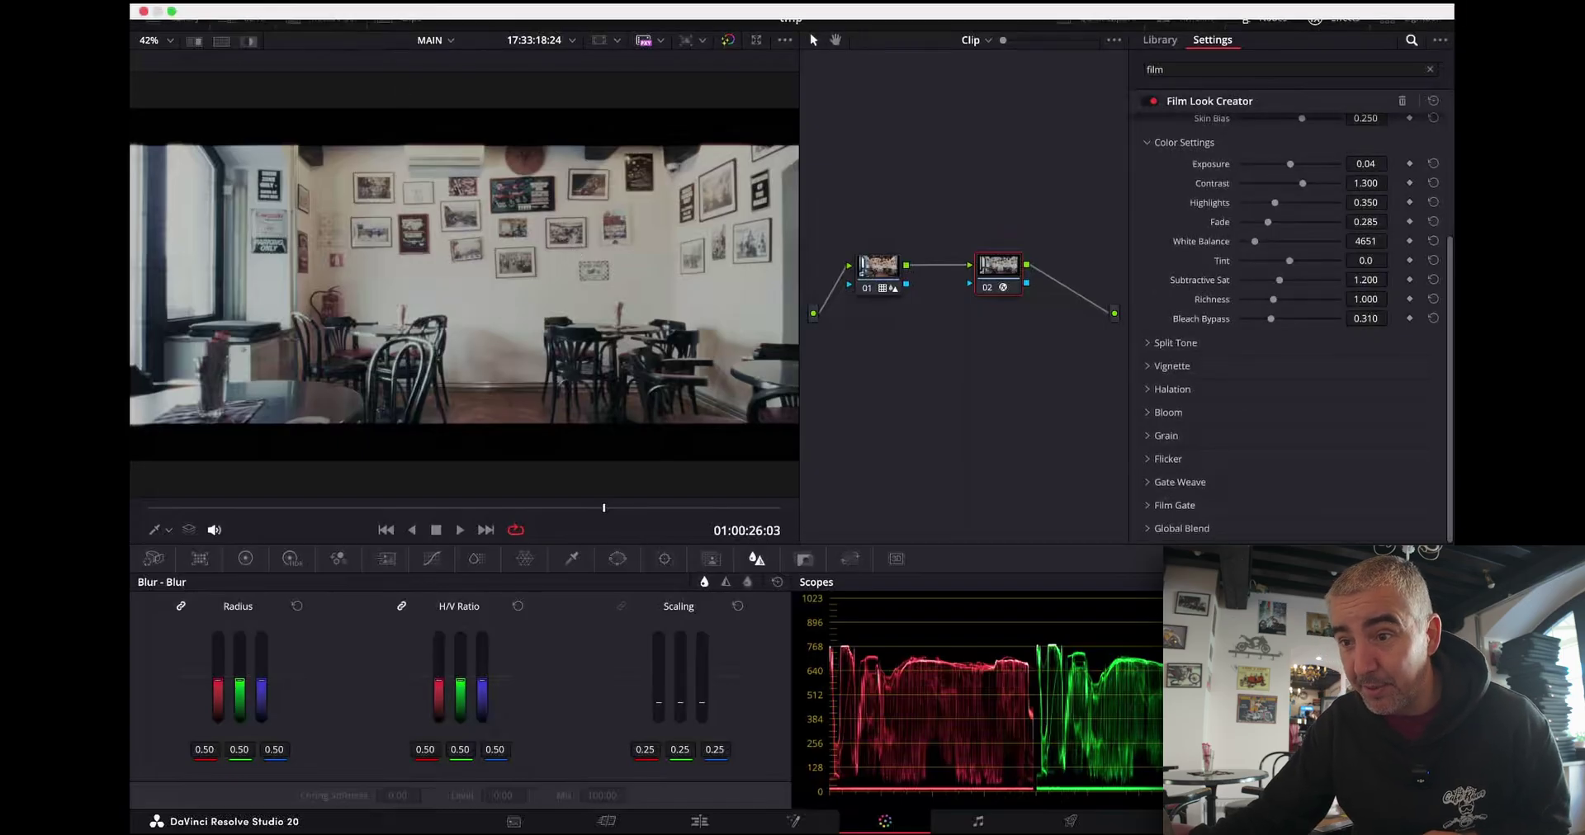
Step: Set the Timeline Playback Resolution to Half
click(585, 1)
mouse_move(726, 63)
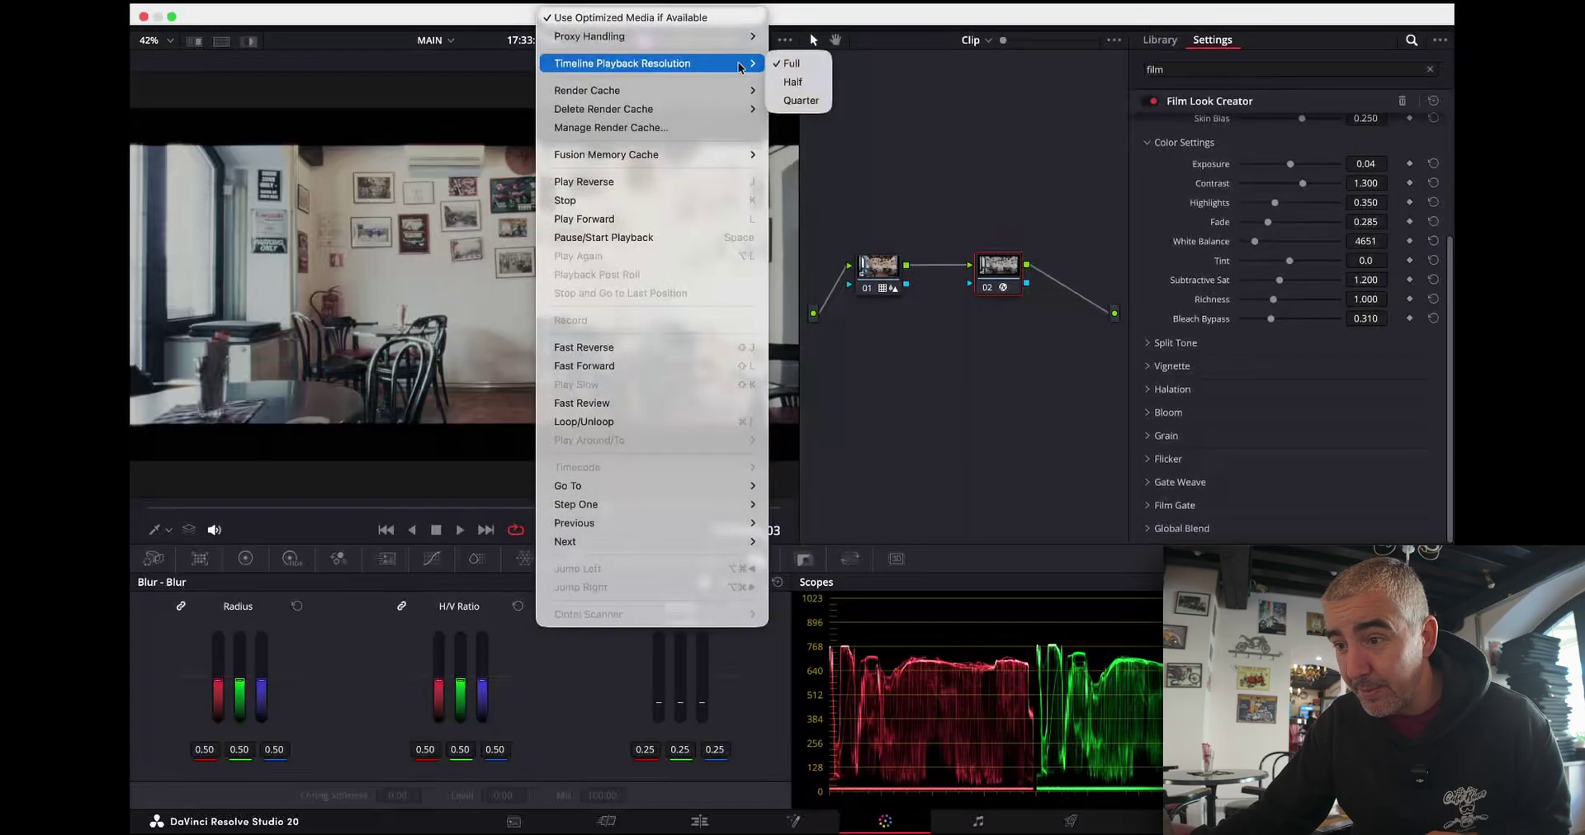
click(813, 80)
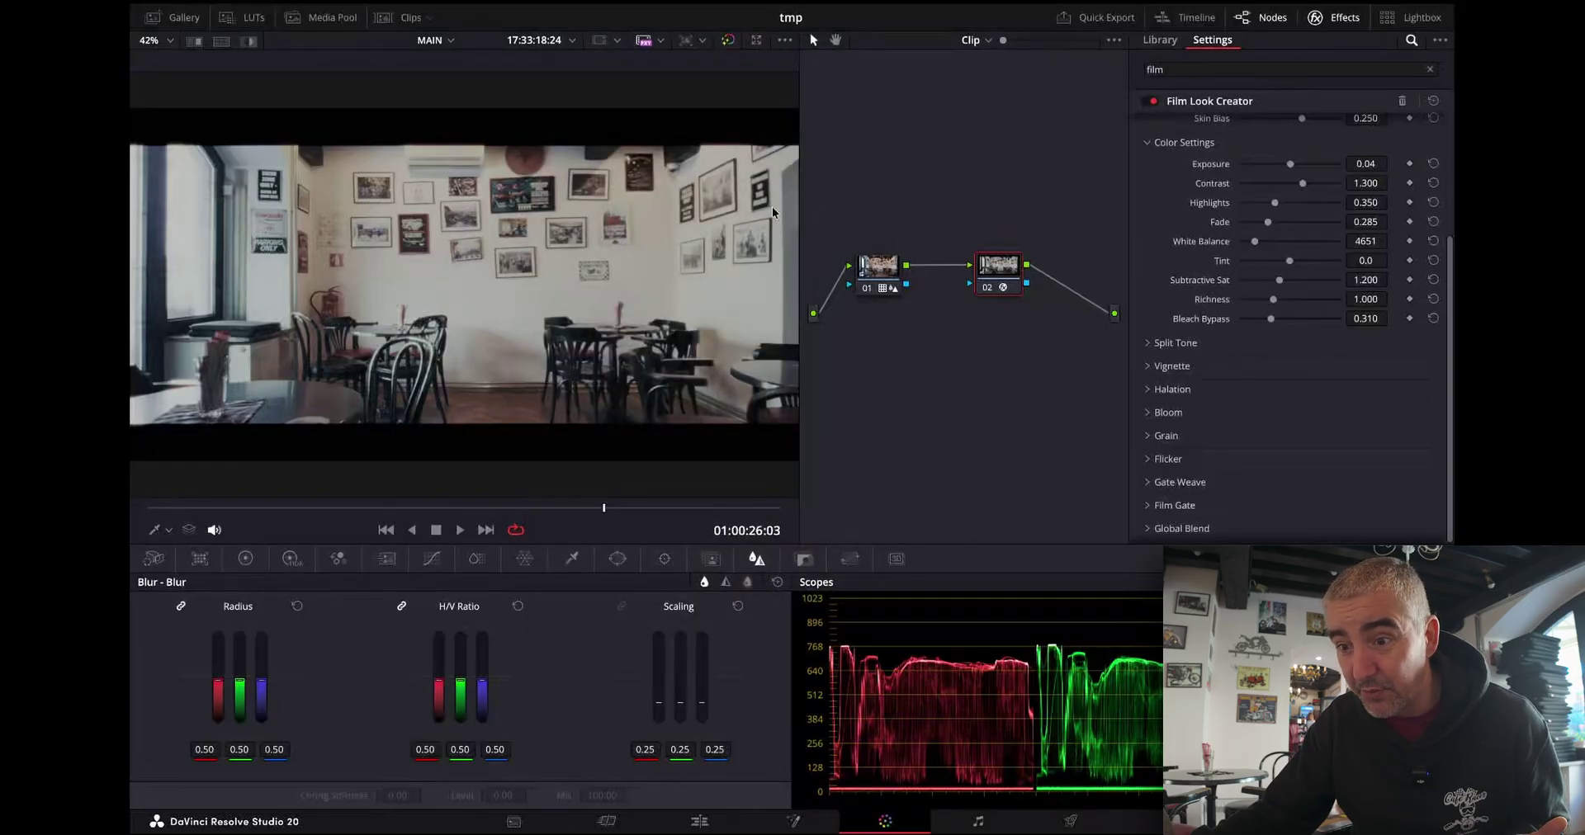
Step: Check playback of the clip full screen, stop it and place the playhead at 01:00:25:08
key(ctrl+f)
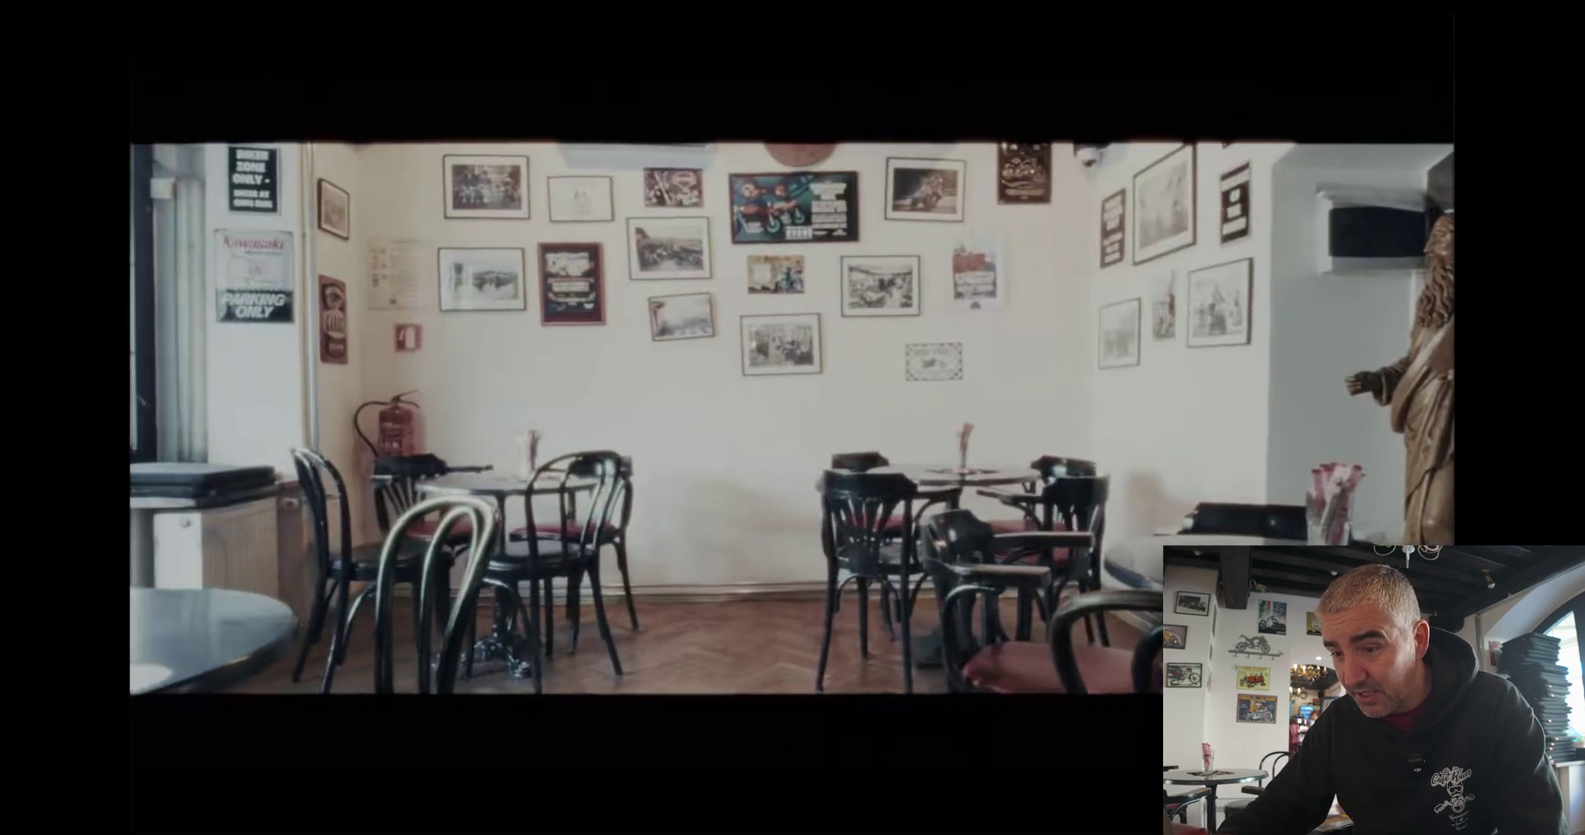
key(Escape)
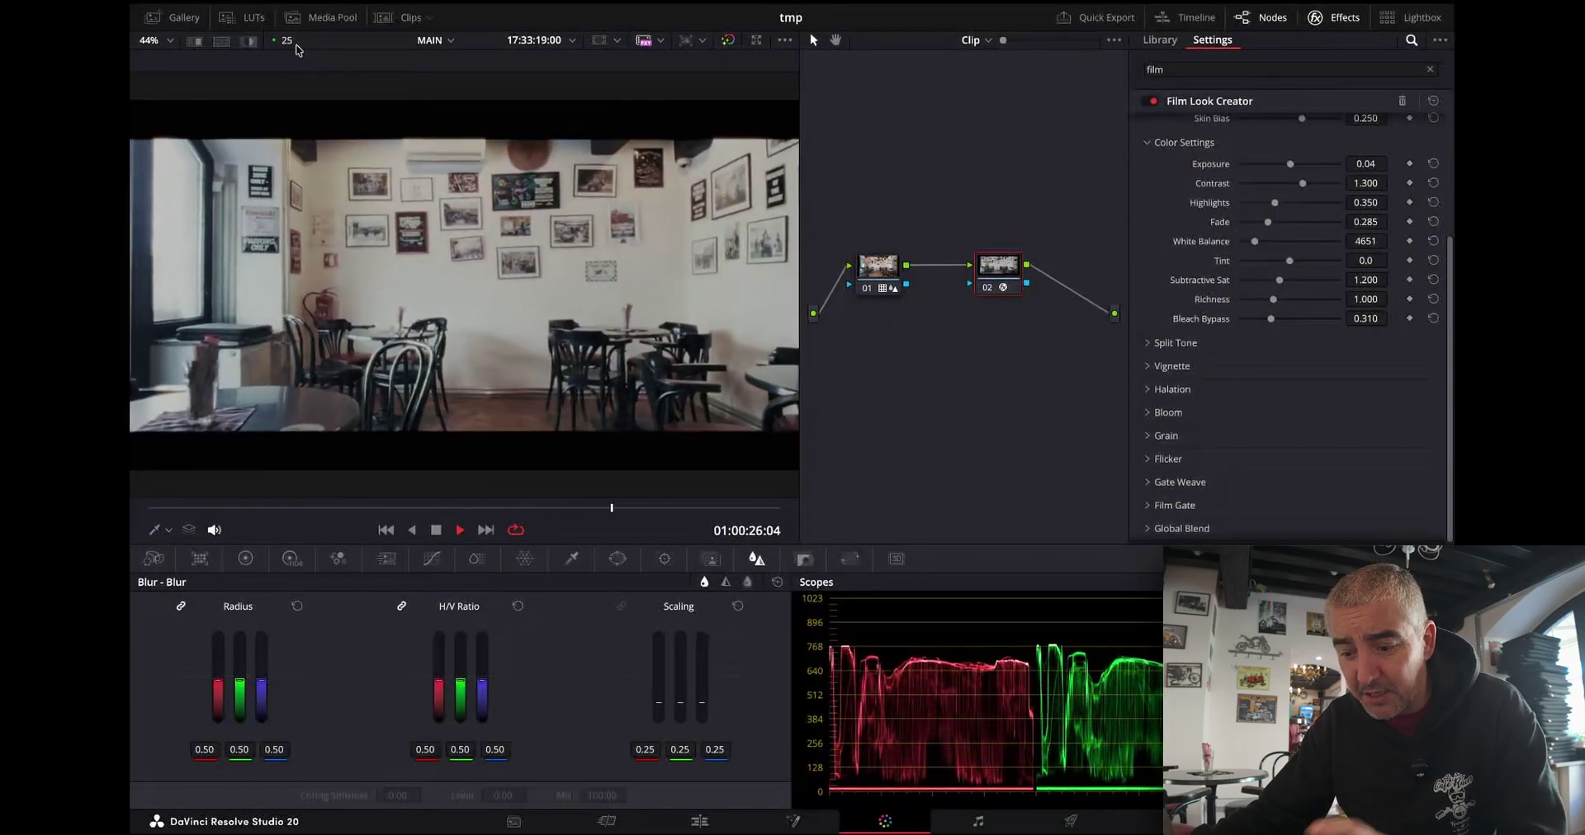
key(space)
drag(266, 507, 524, 508)
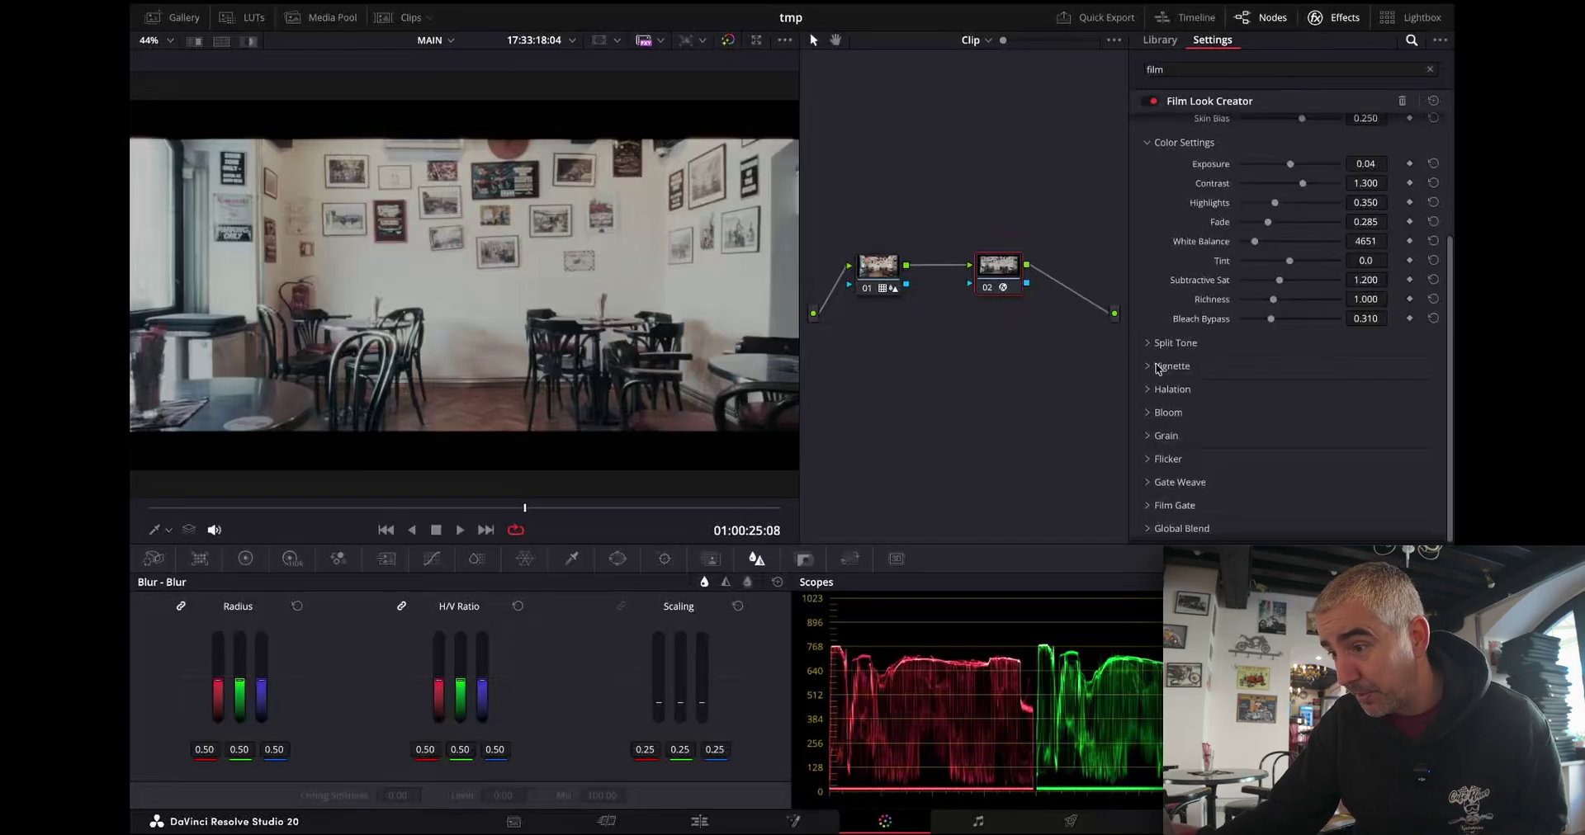
Step: Expand the Film Look Creator's Gate Weave settings and examine them
scroll(1191, 405, up, 3)
scroll(1196, 421, down, 3)
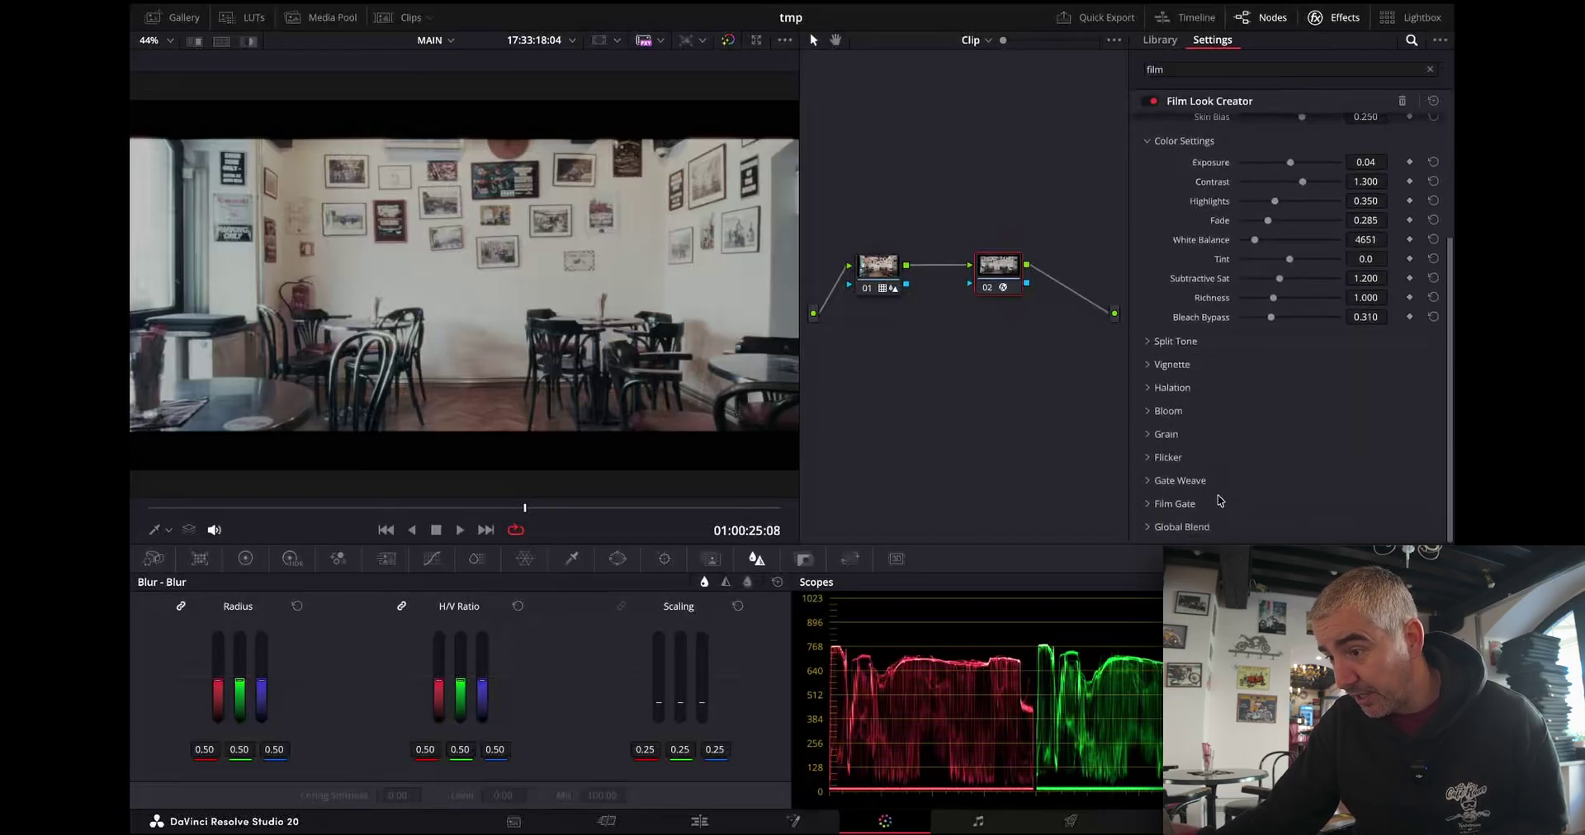
click(1220, 483)
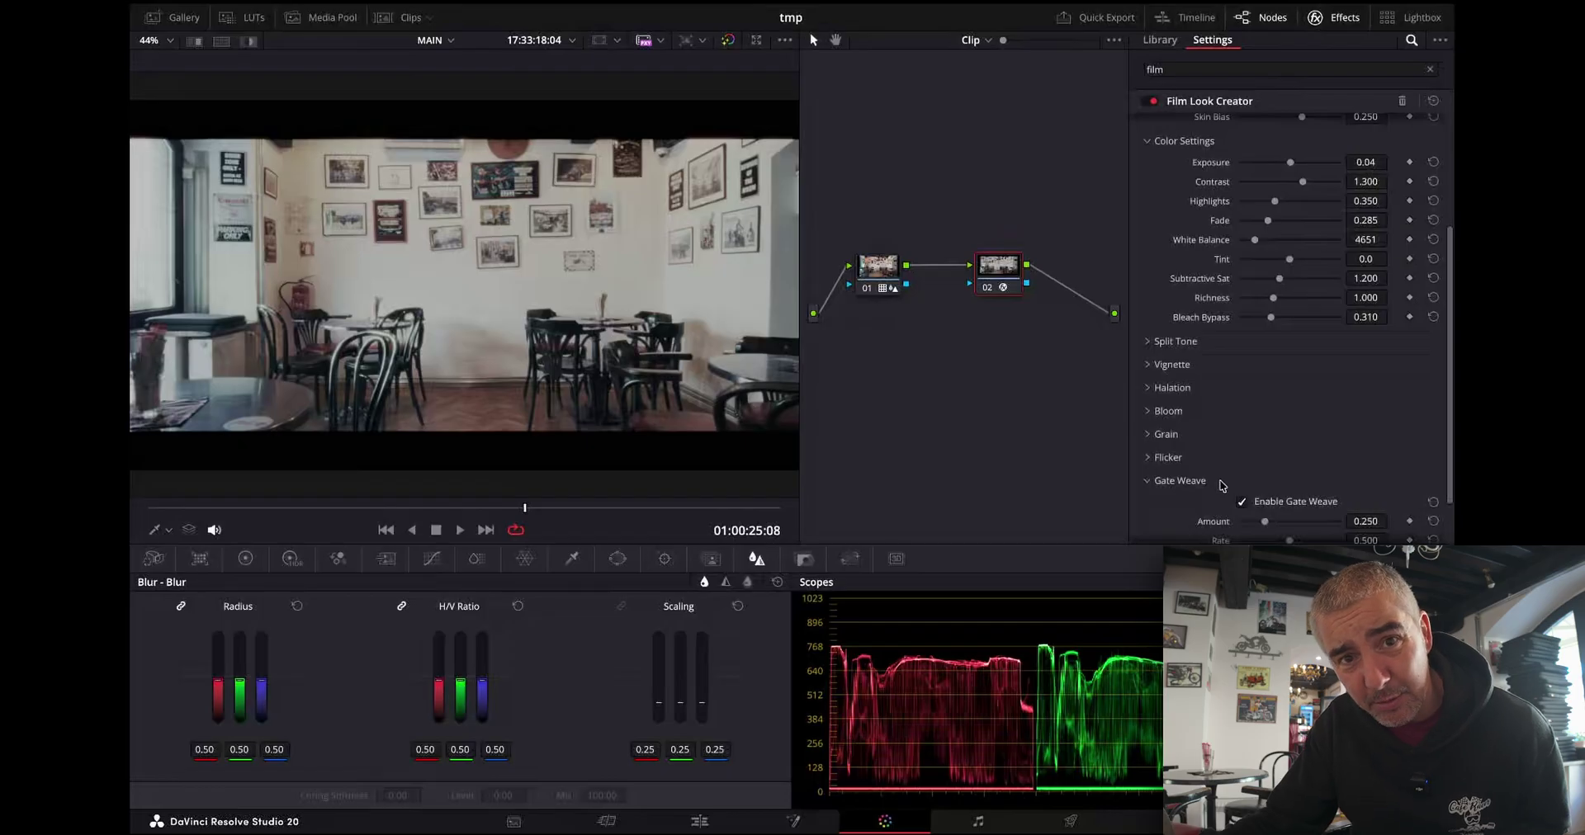
scroll(1223, 485, down, 1)
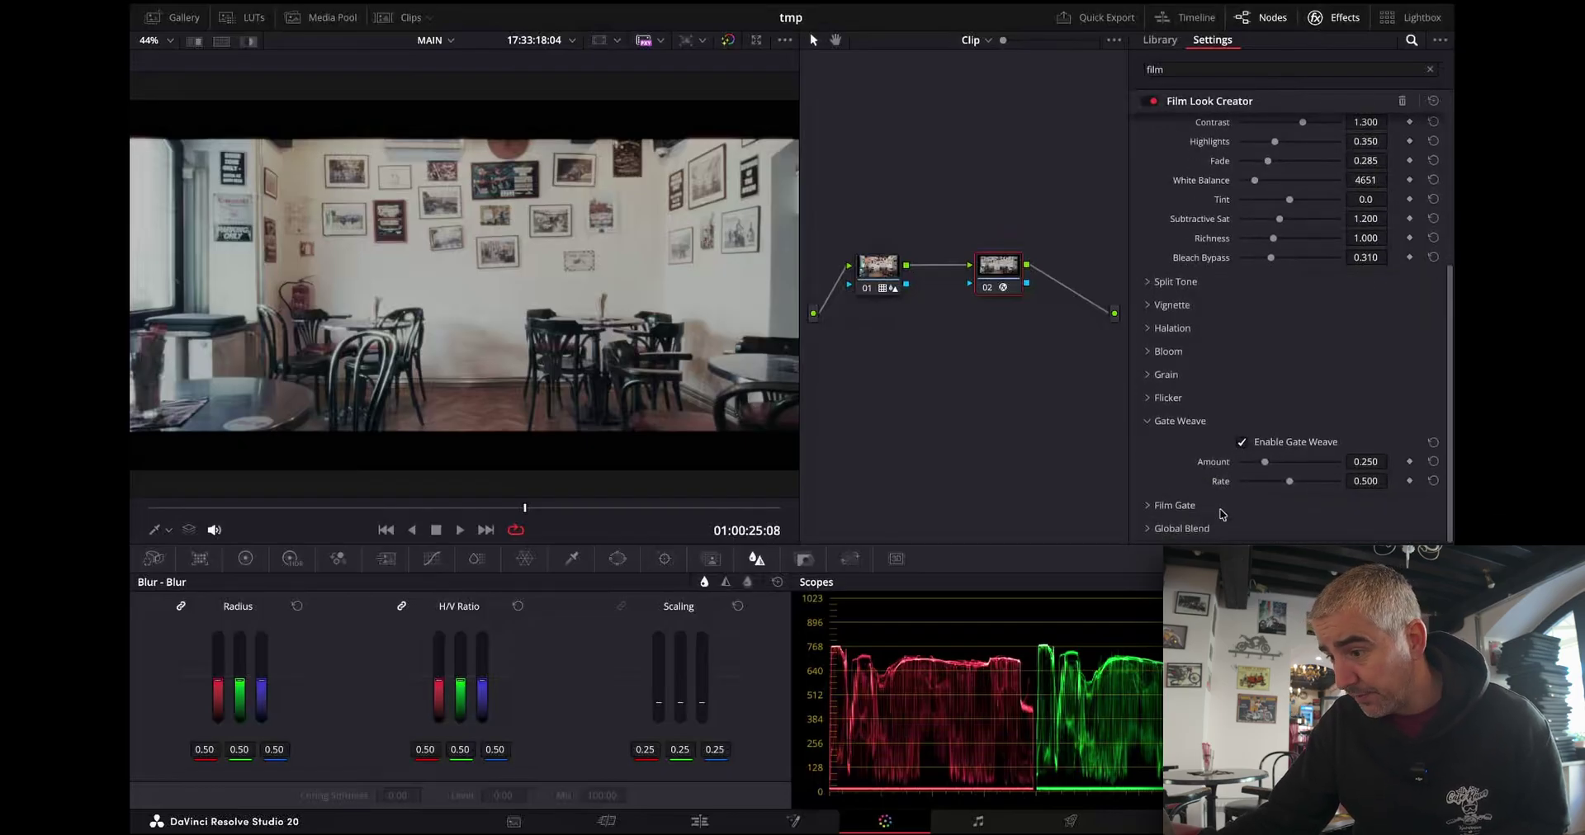
Step: Set the Film Gate preset to Super 8mm in the Film Look Creator
click(1222, 507)
scroll(1222, 507, down, 2)
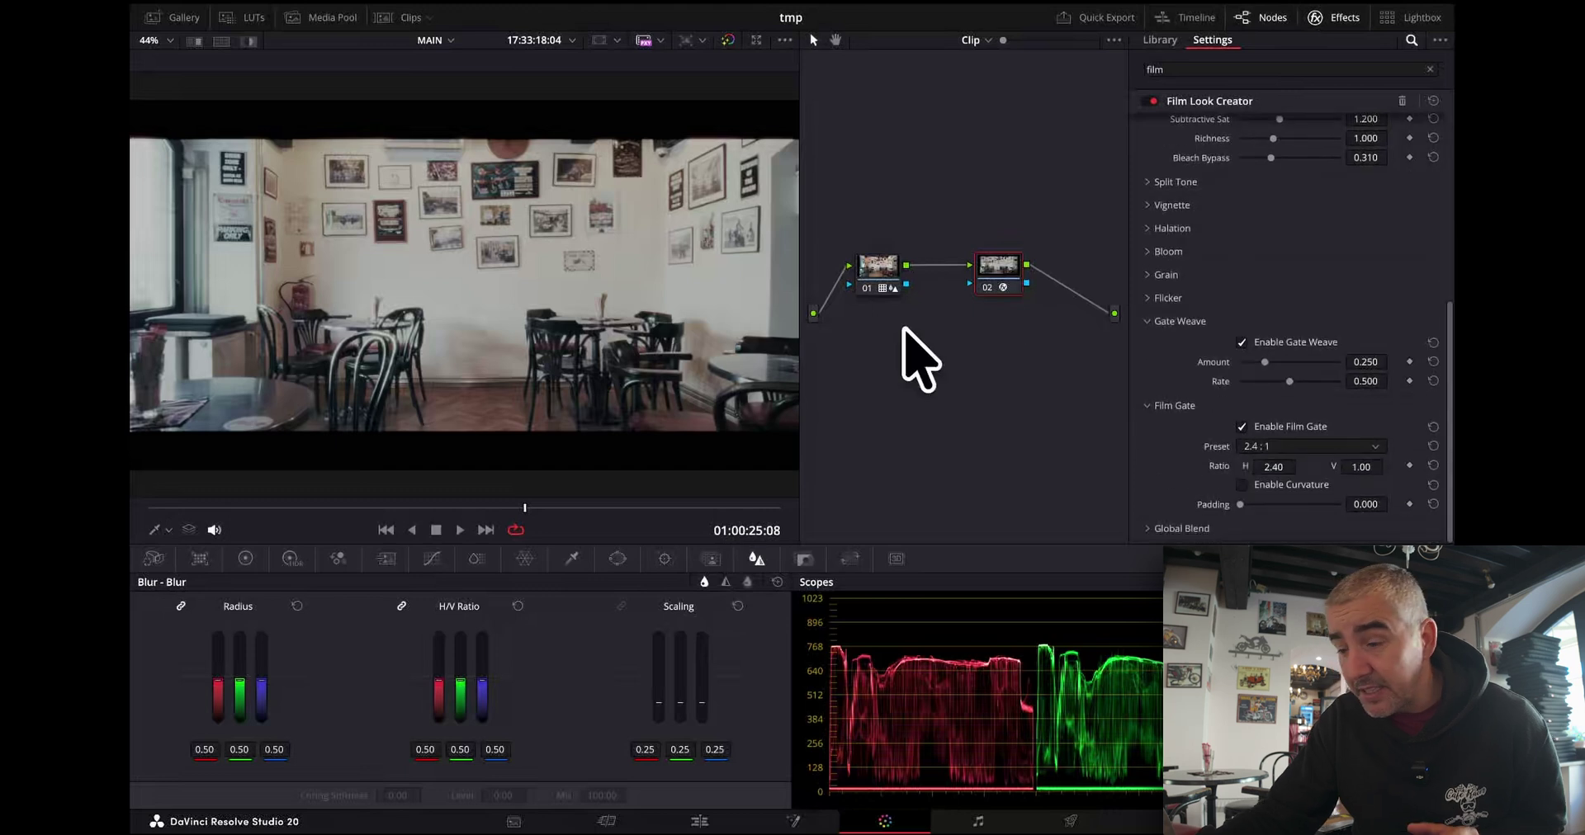
click(1263, 447)
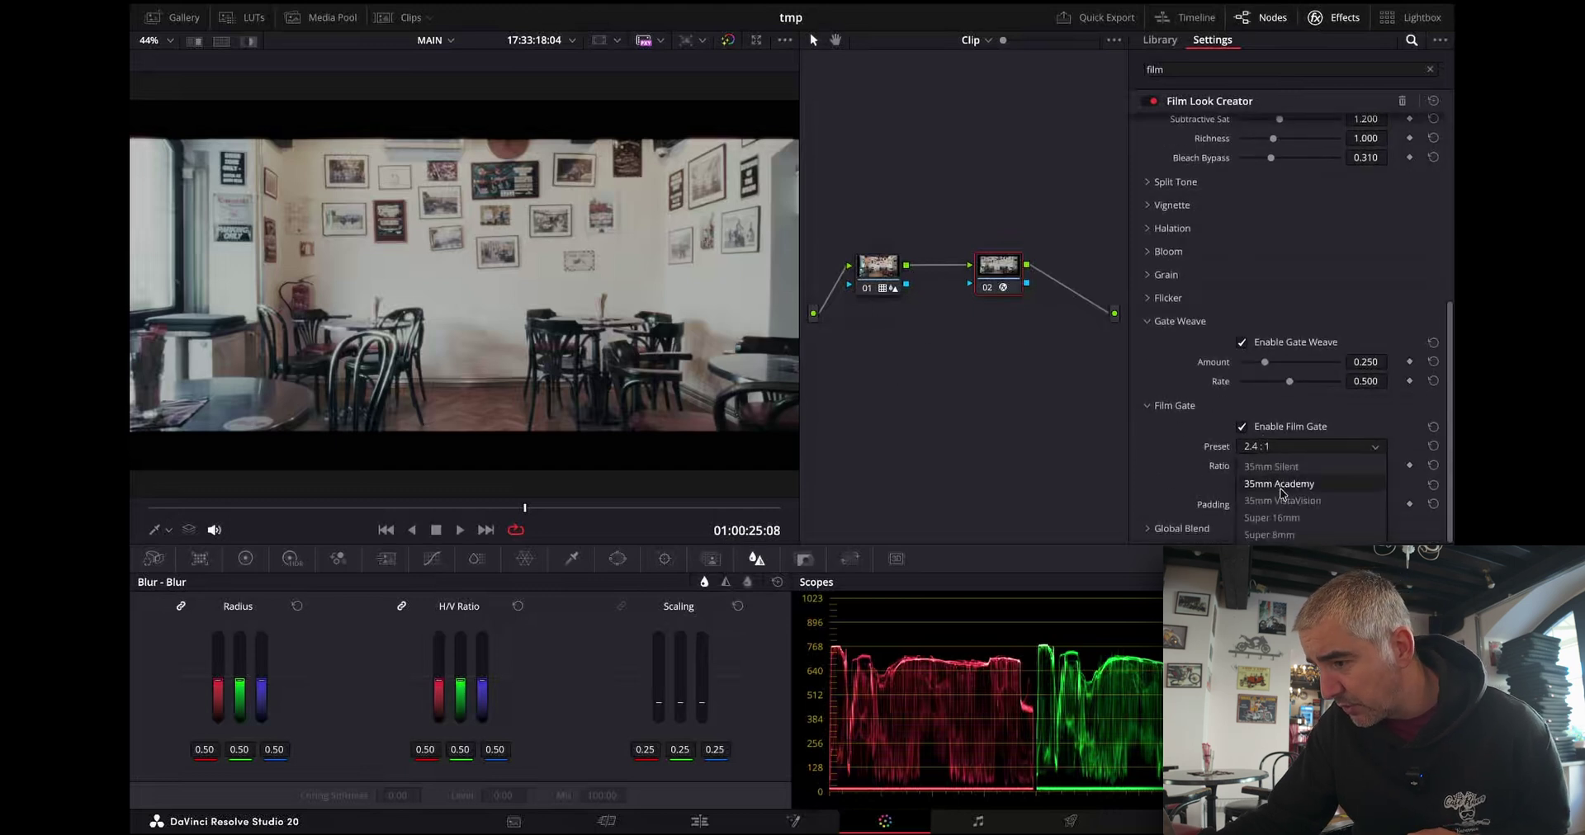
click(1271, 535)
scroll(1314, 389, up, 2)
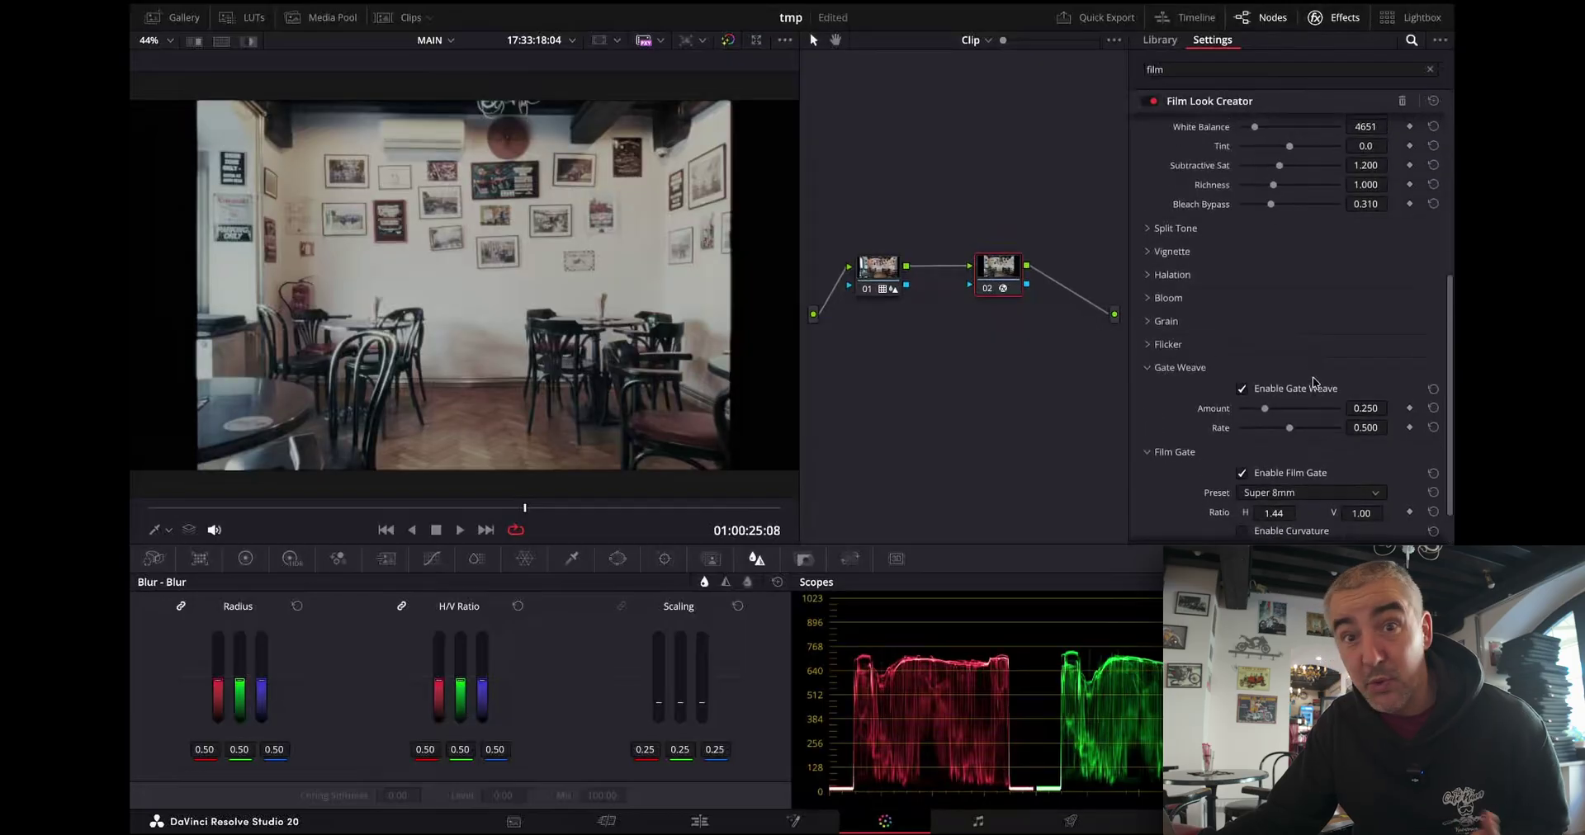
scroll(1314, 390, down, 1)
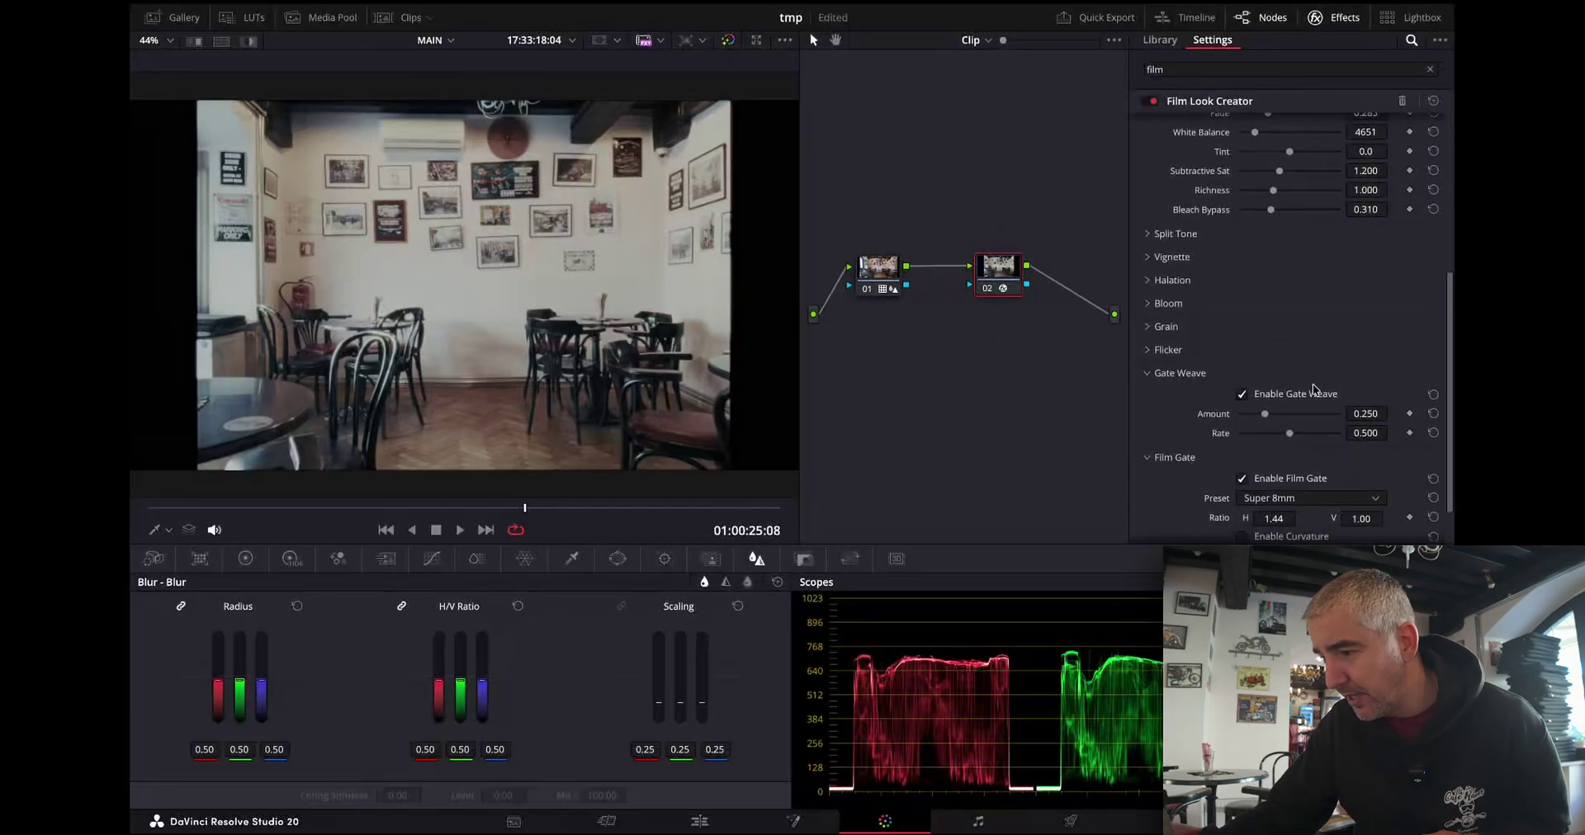
scroll(1321, 462, up, 3)
scroll(1313, 478, down, 4)
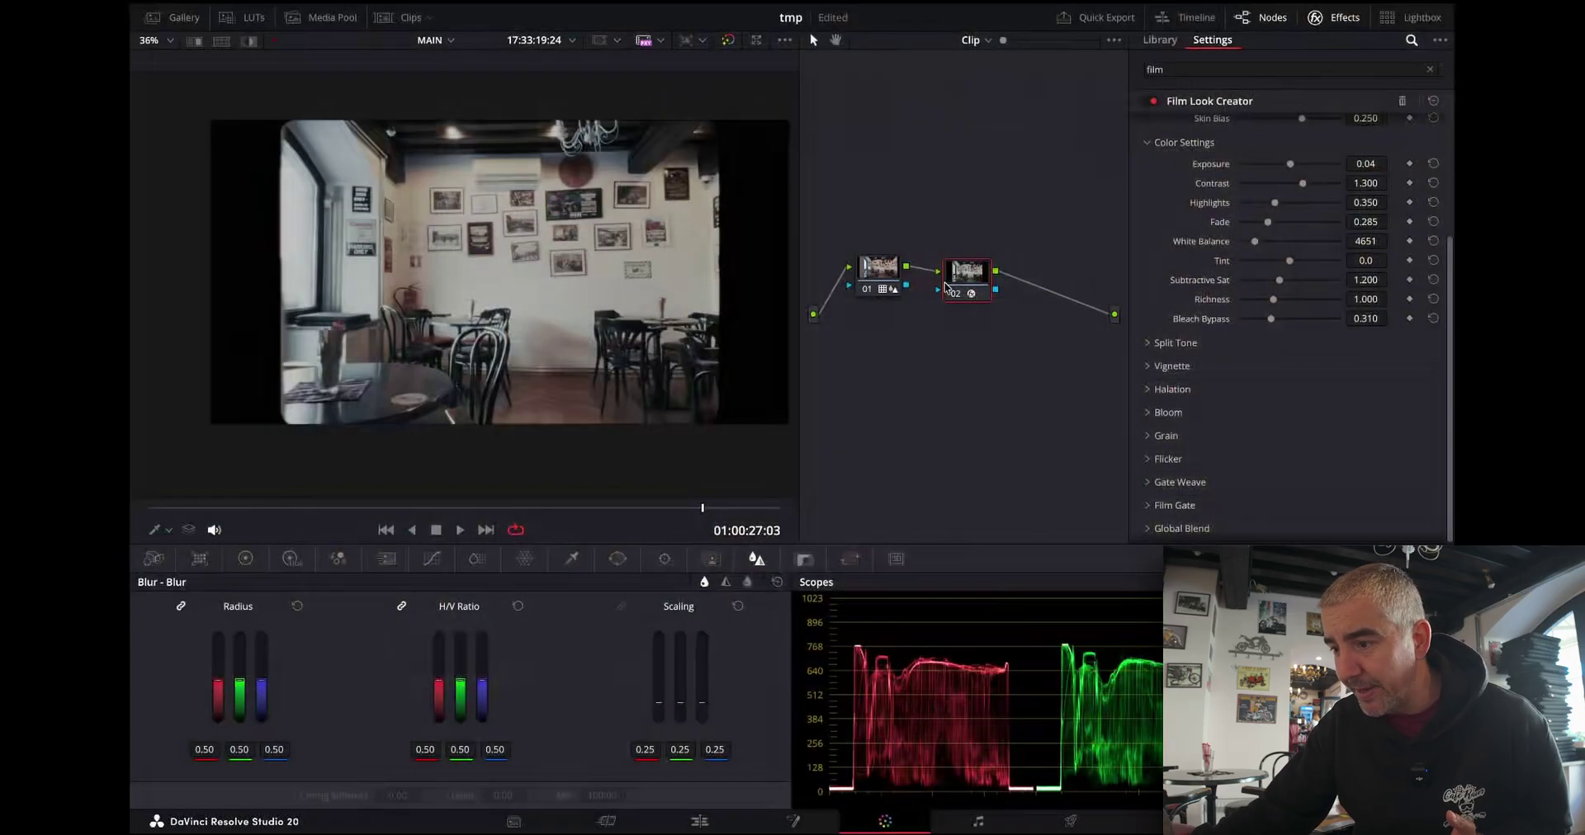
Step: Review the Gate Weave and Flicker settings, and preview the clip full screen
scroll(1156, 475, up, 3)
scroll(1160, 493, down, 3)
click(1149, 484)
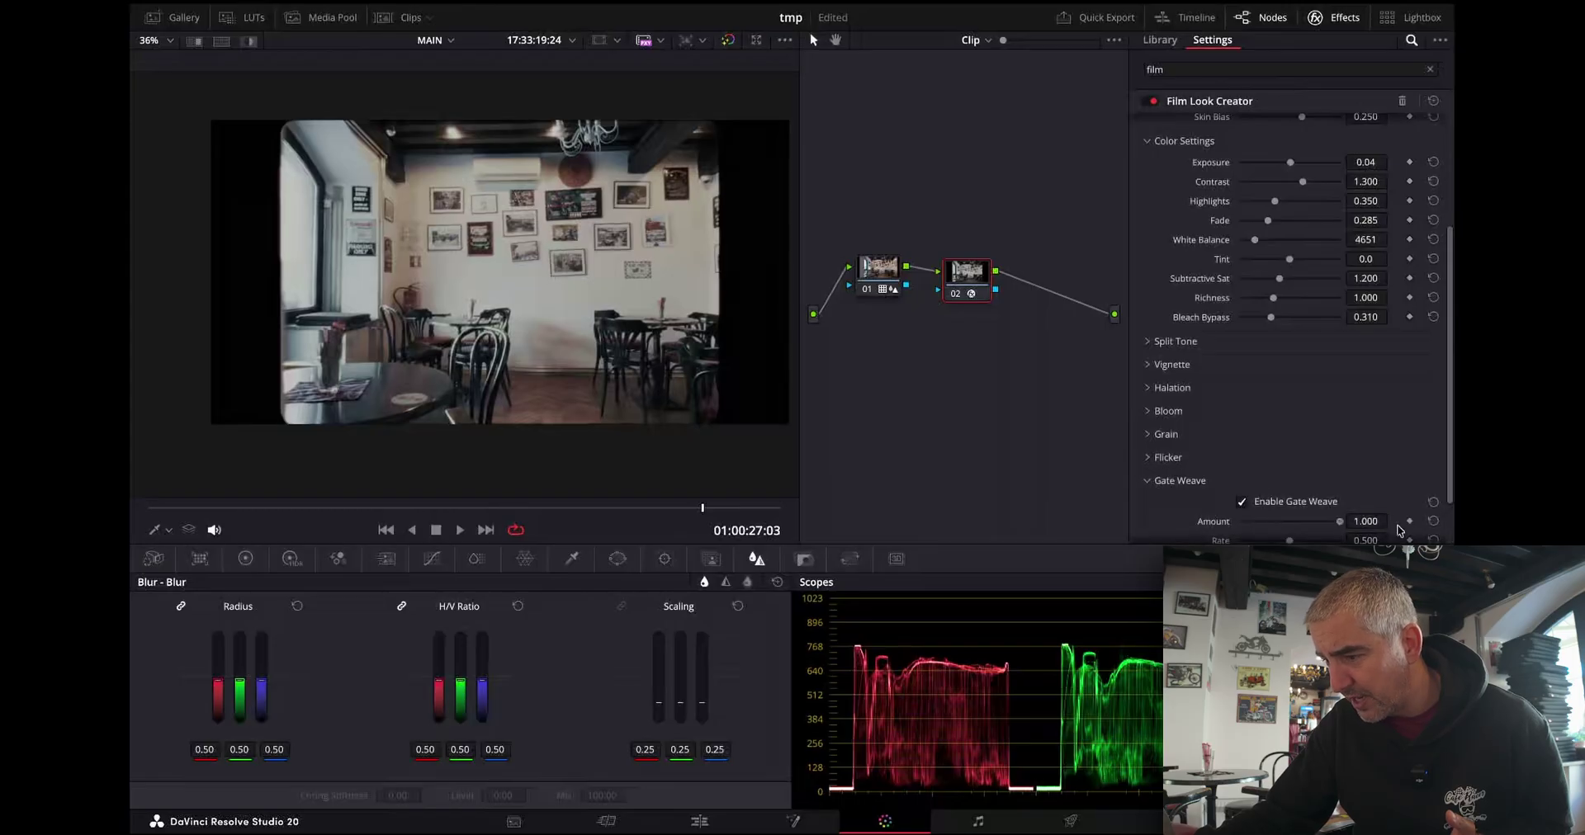
click(1170, 460)
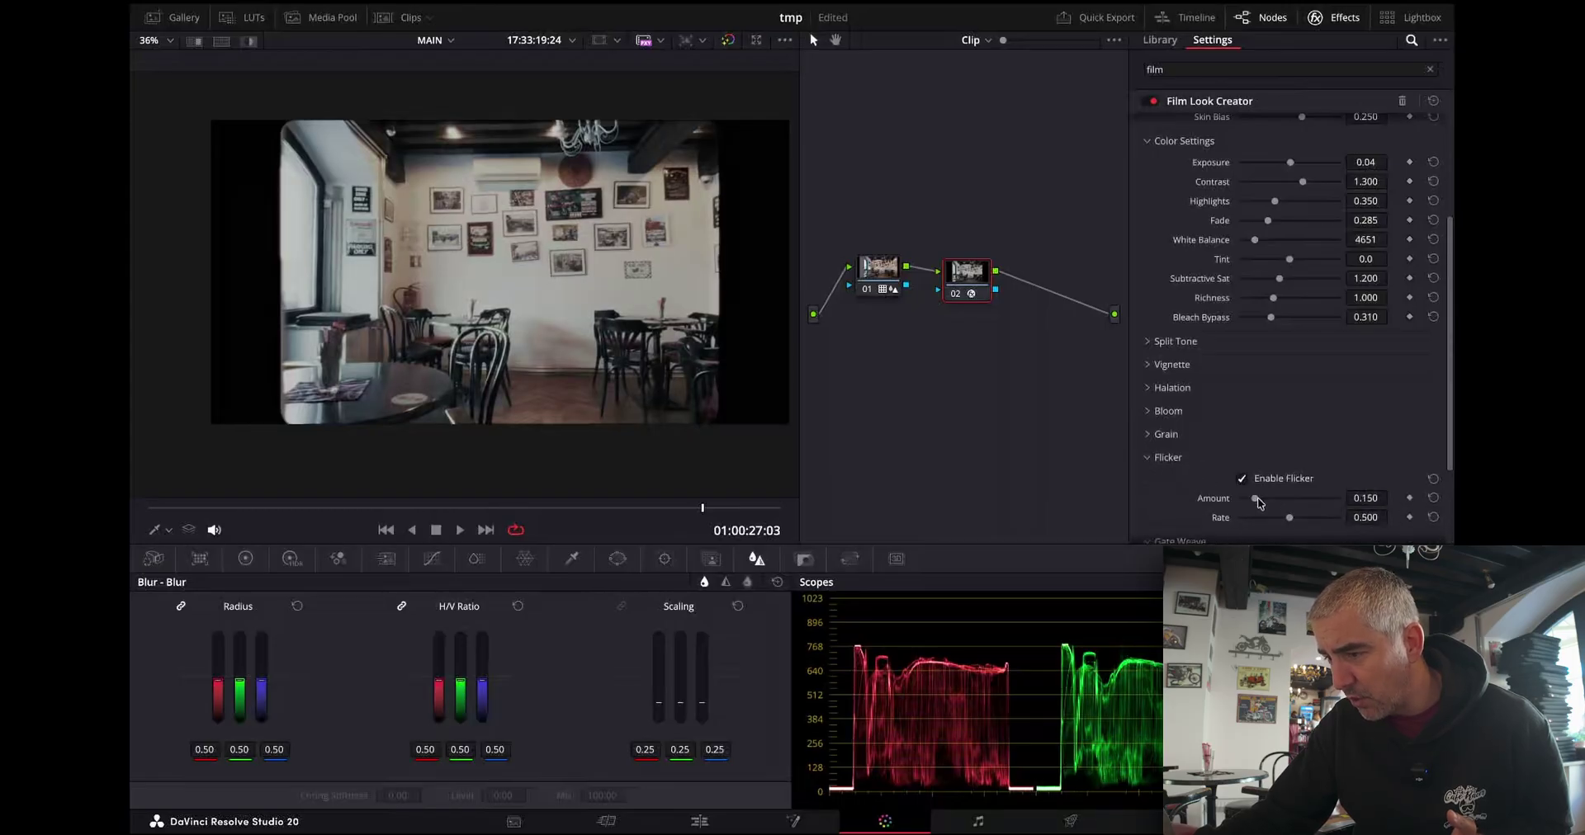
click(1169, 463)
click(1172, 483)
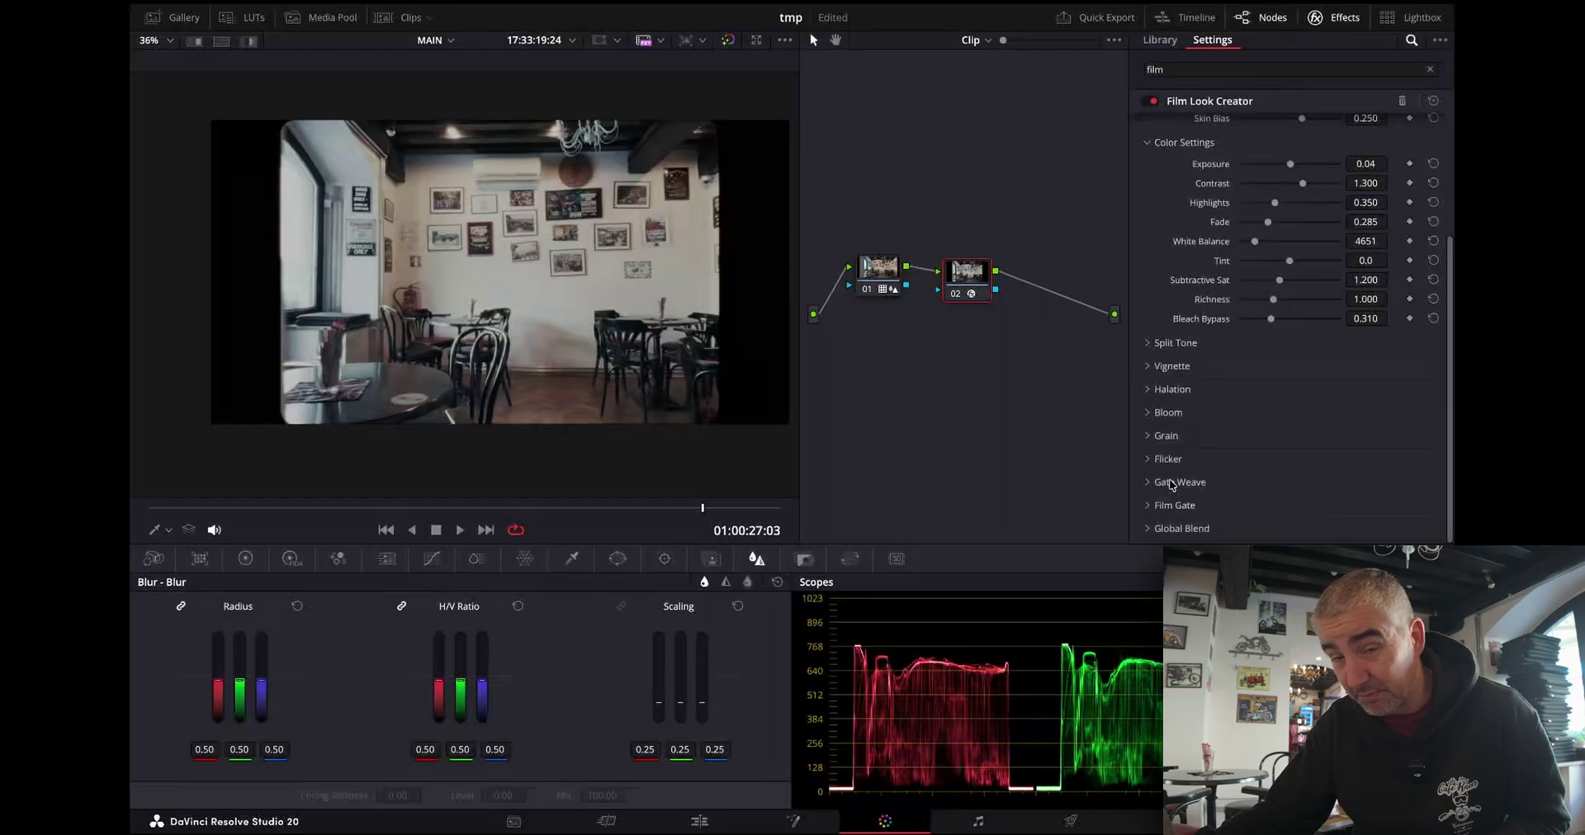
key(ctrl+f)
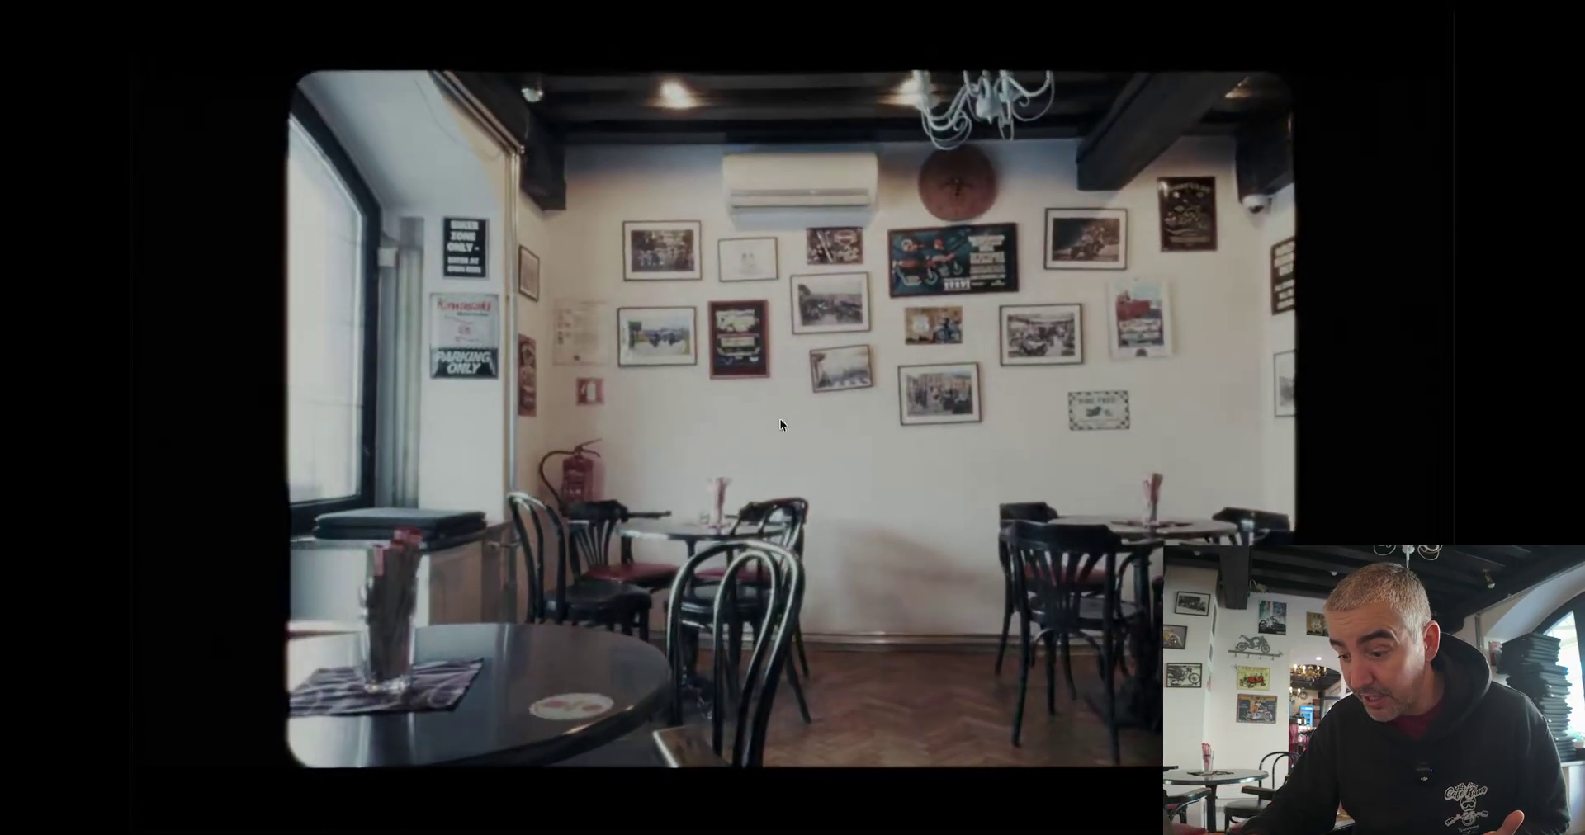
key(Escape)
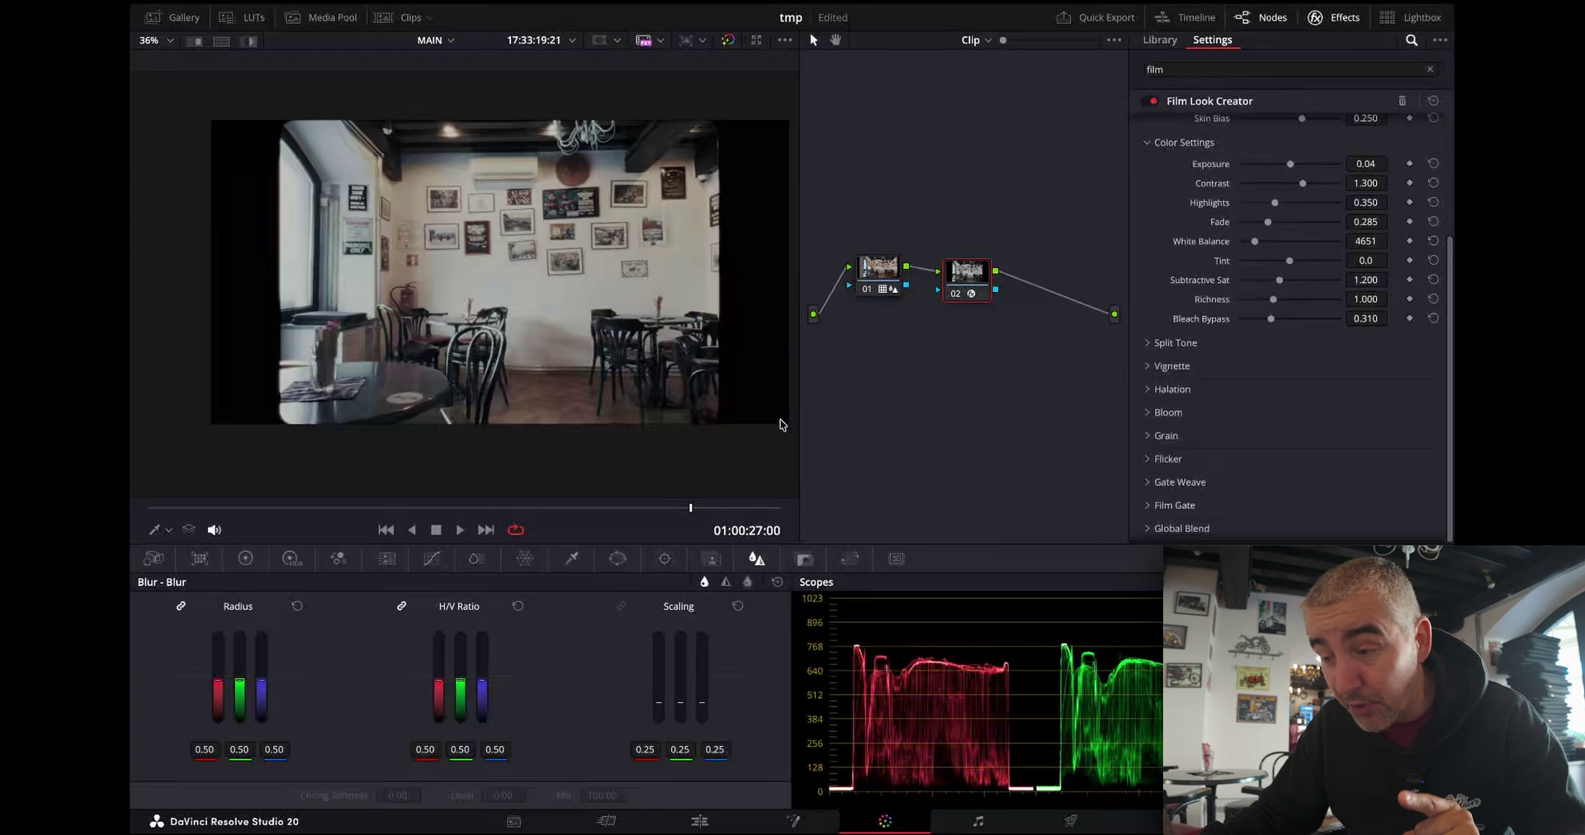
Step: Add a serial node after node 02 and apply the Film Damage effect to it
drag(978, 285, 974, 281)
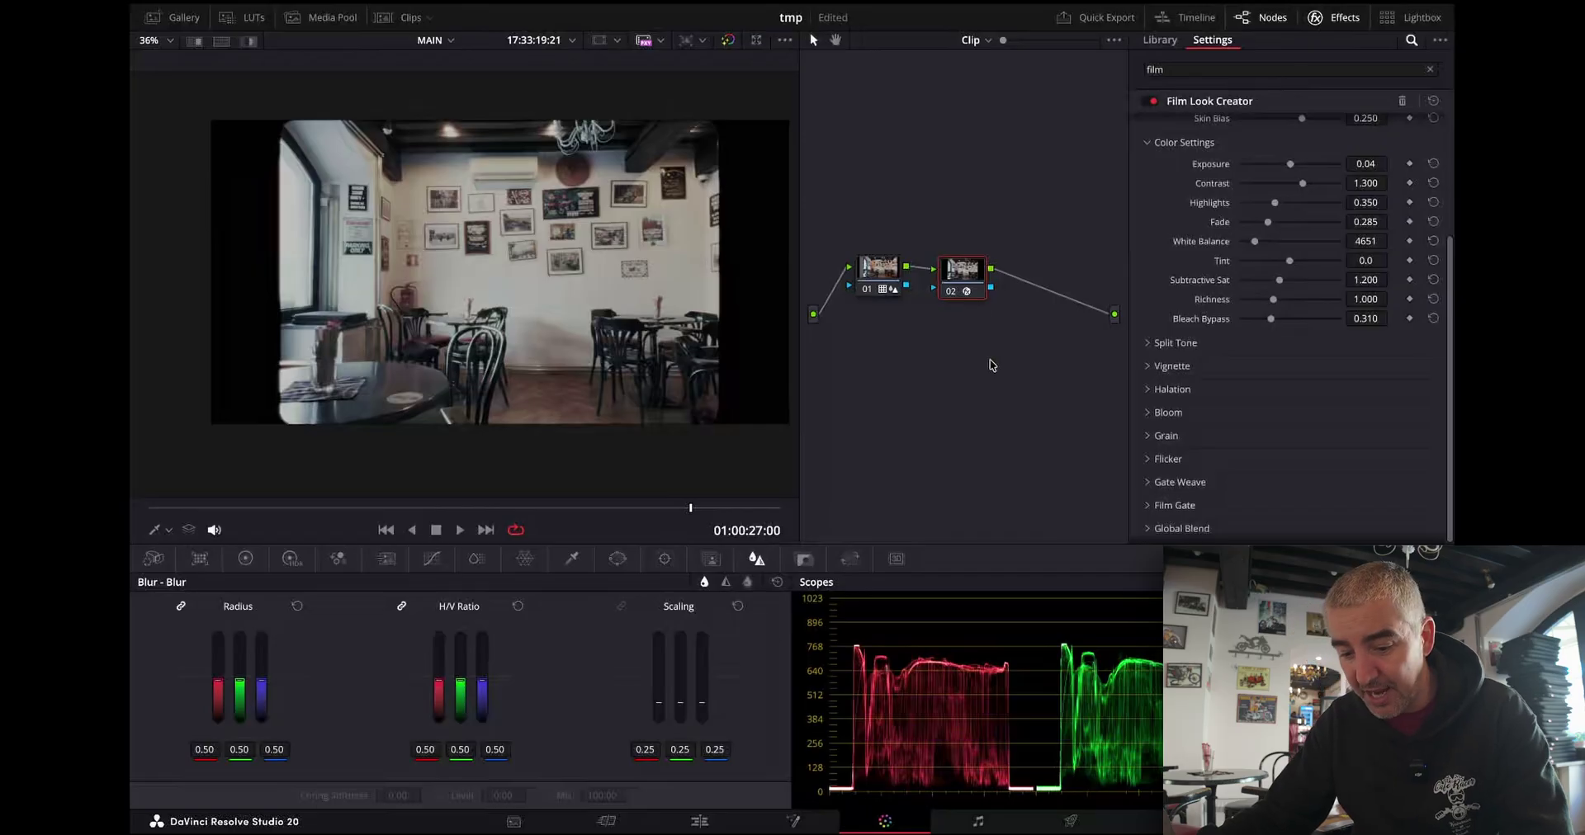
key(alt+s)
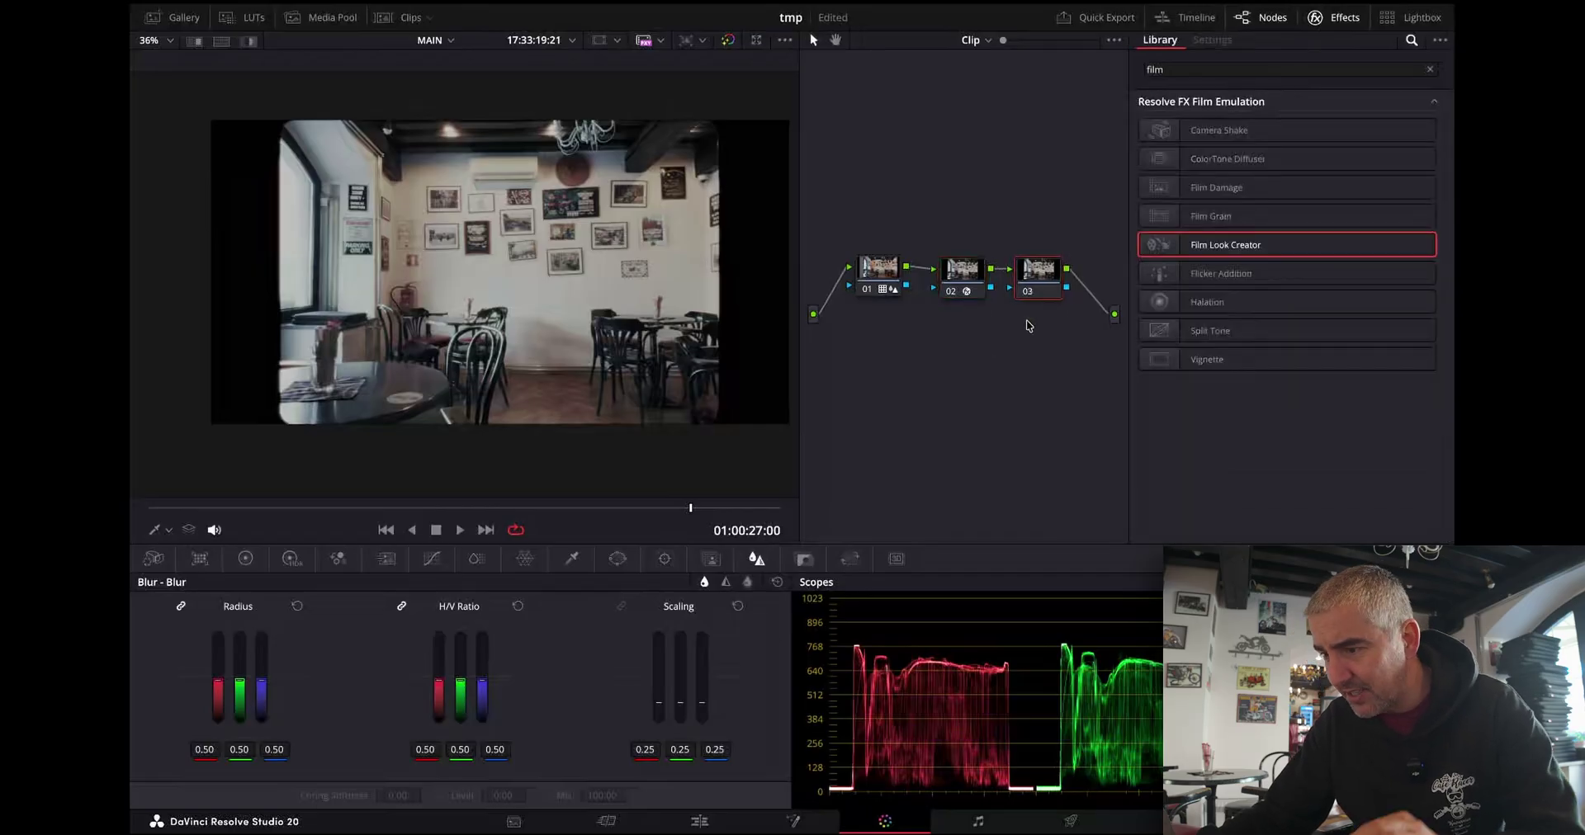
drag(1230, 188, 1026, 273)
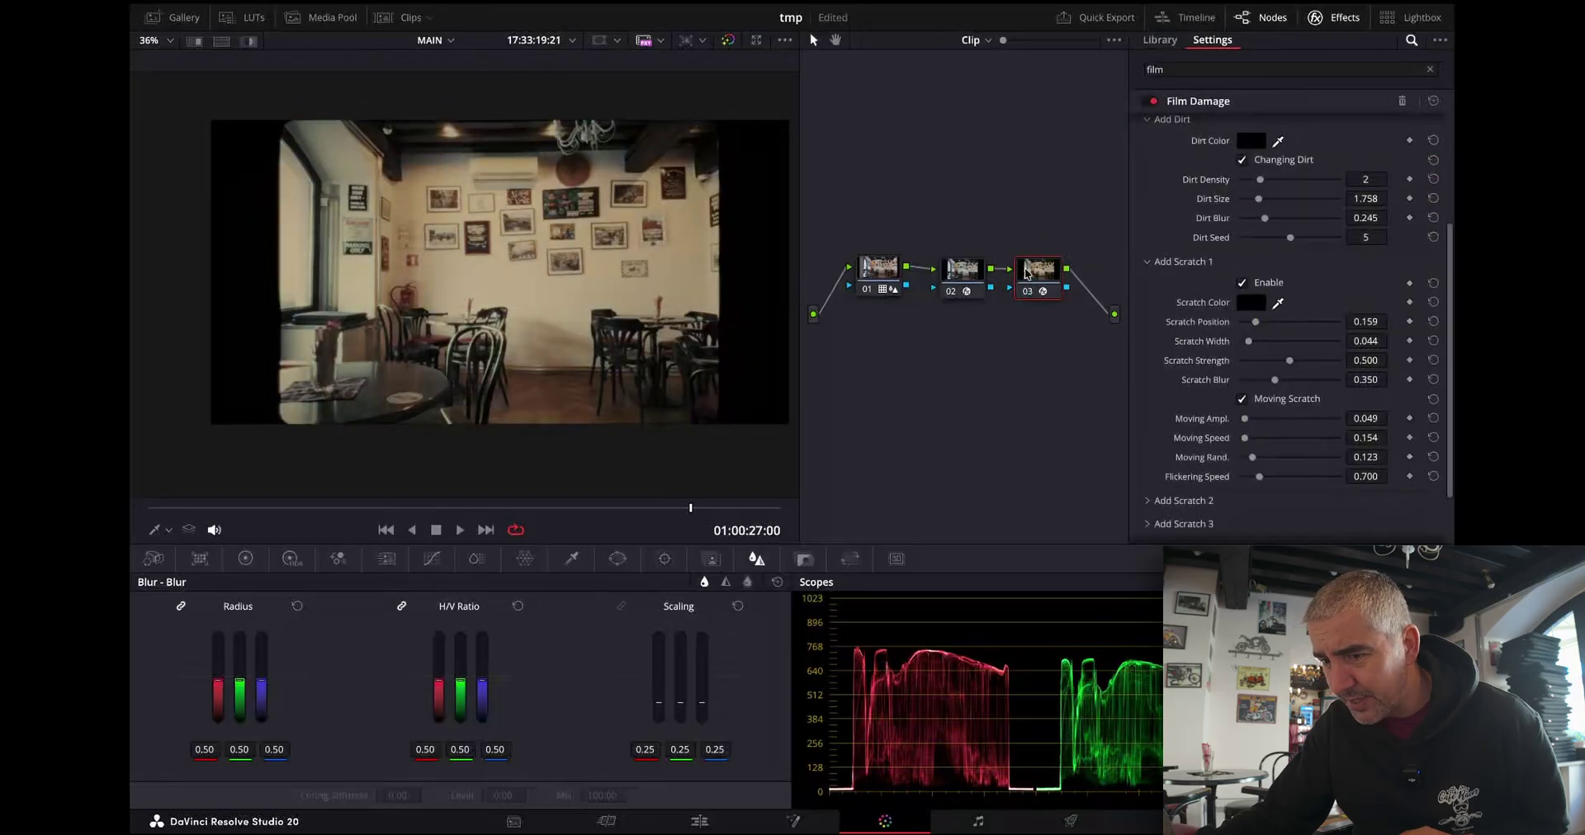
scroll(1188, 347, down, 2)
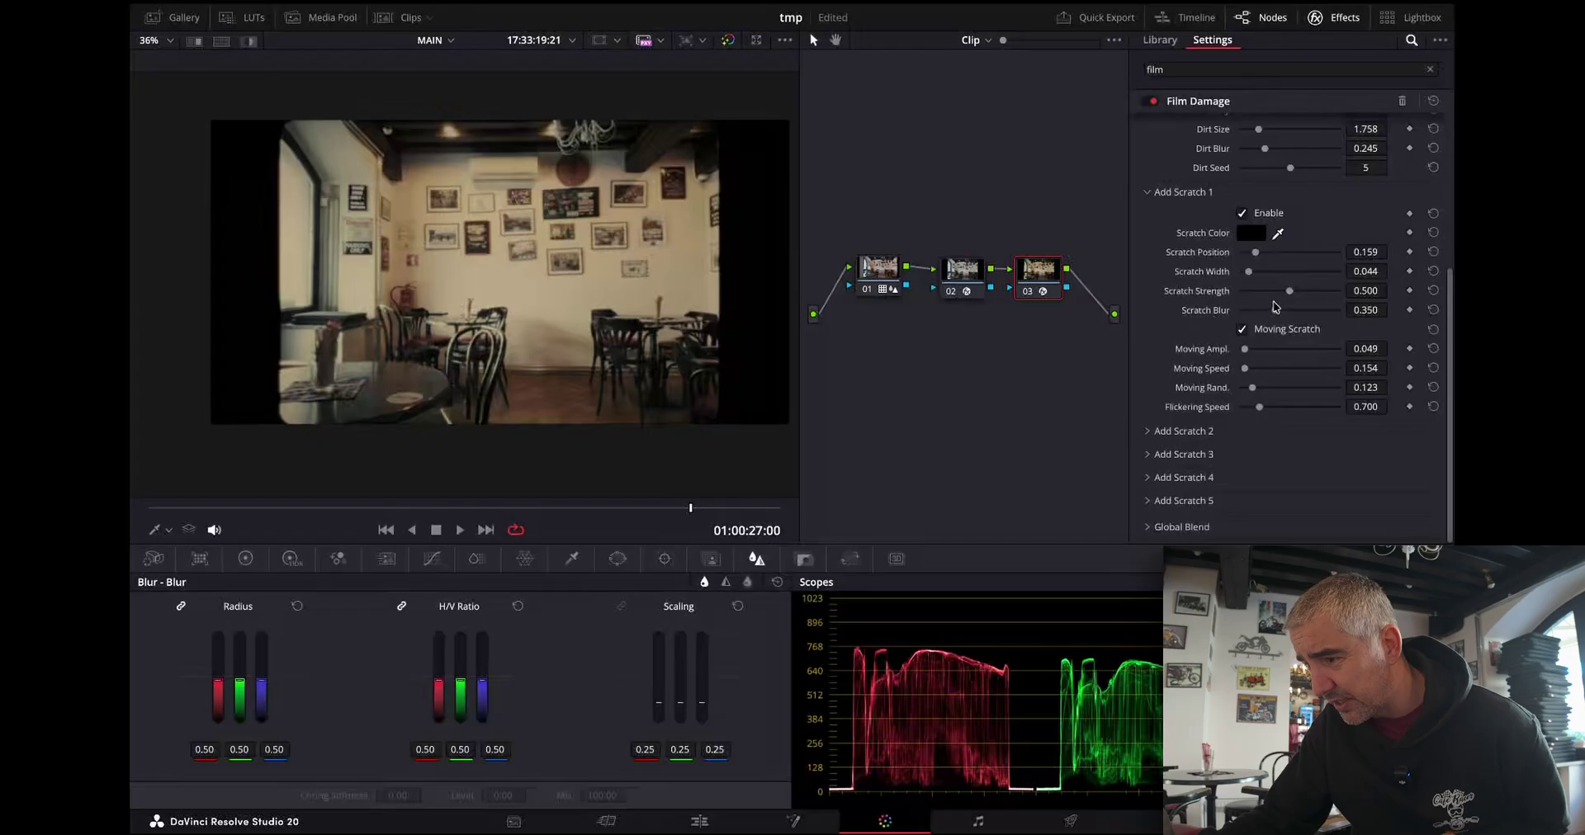
scroll(1261, 247, up, 7)
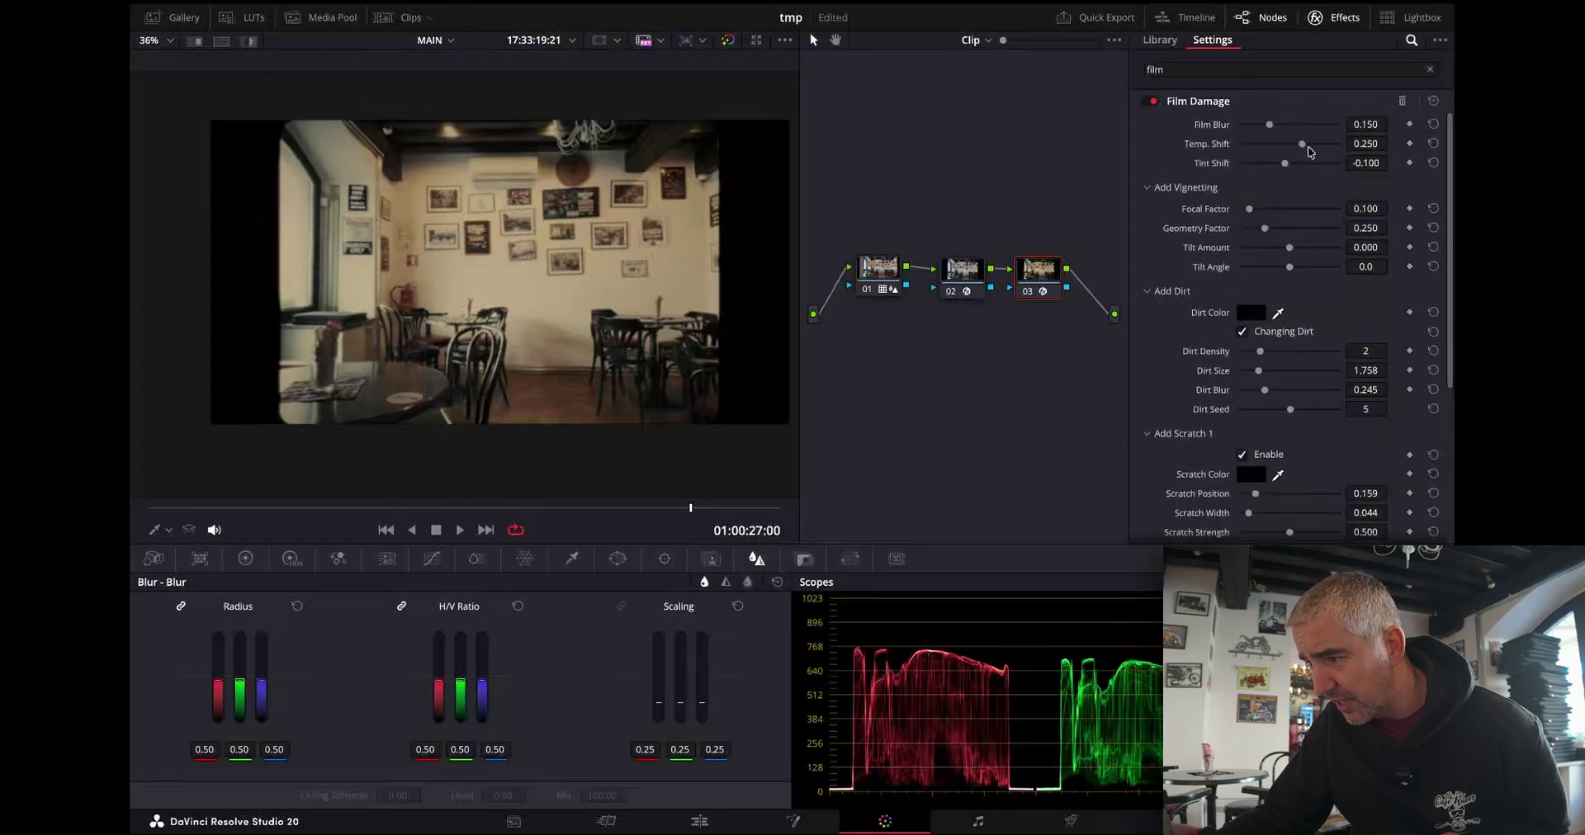
Step: Adjust the Film Damage temperature shift, and set Tint Shift to -0.068, Focal Factor to 0.000 and Geometry Factor to 0.132
drag(1305, 147, 1279, 153)
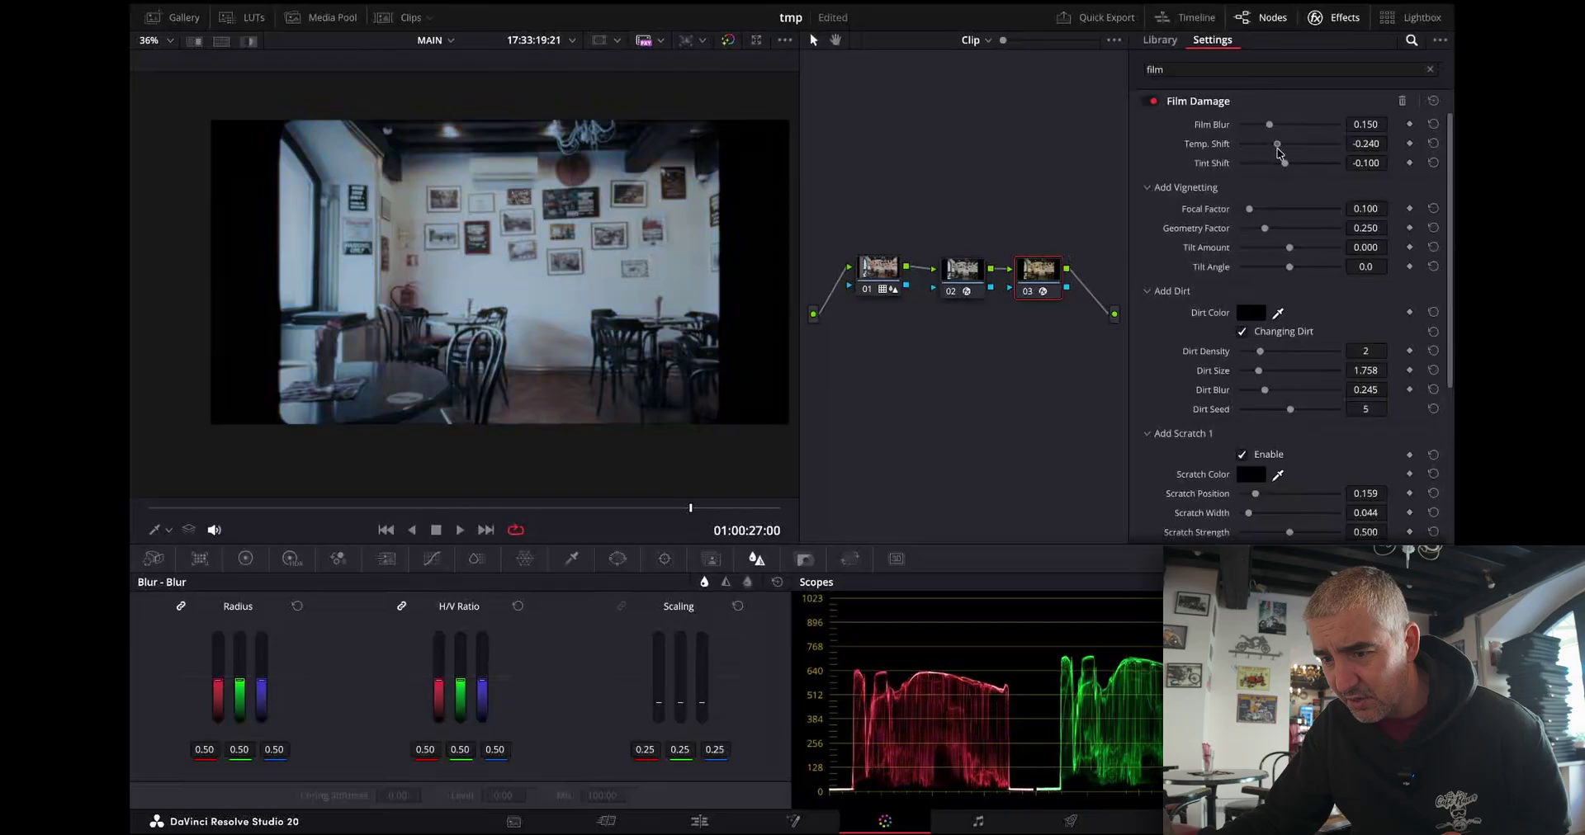
double_click(1215, 145)
drag(1365, 144, 1355, 144)
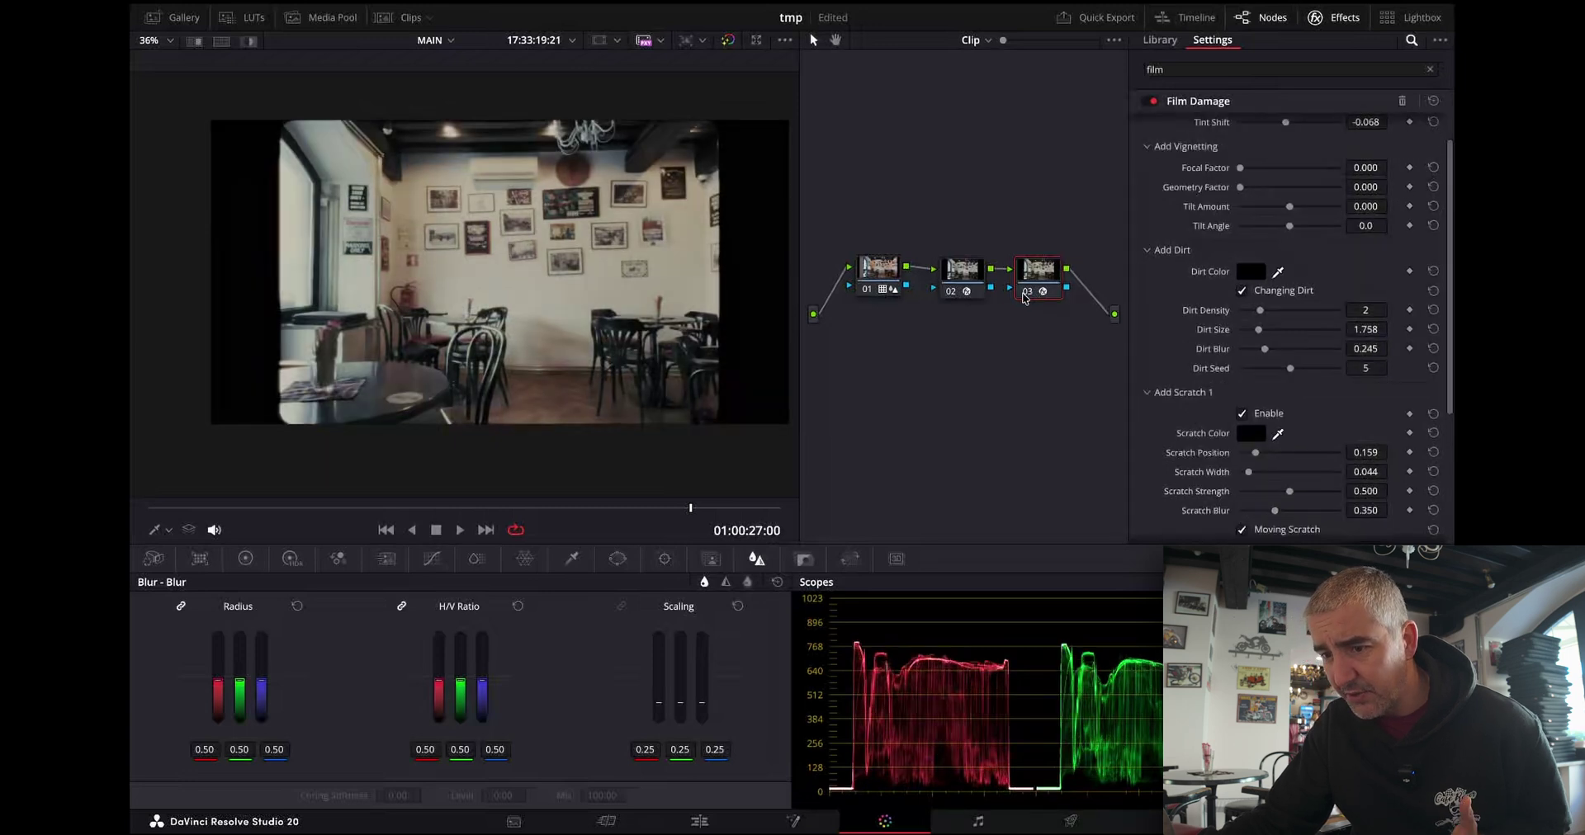
drag(1241, 189, 1253, 189)
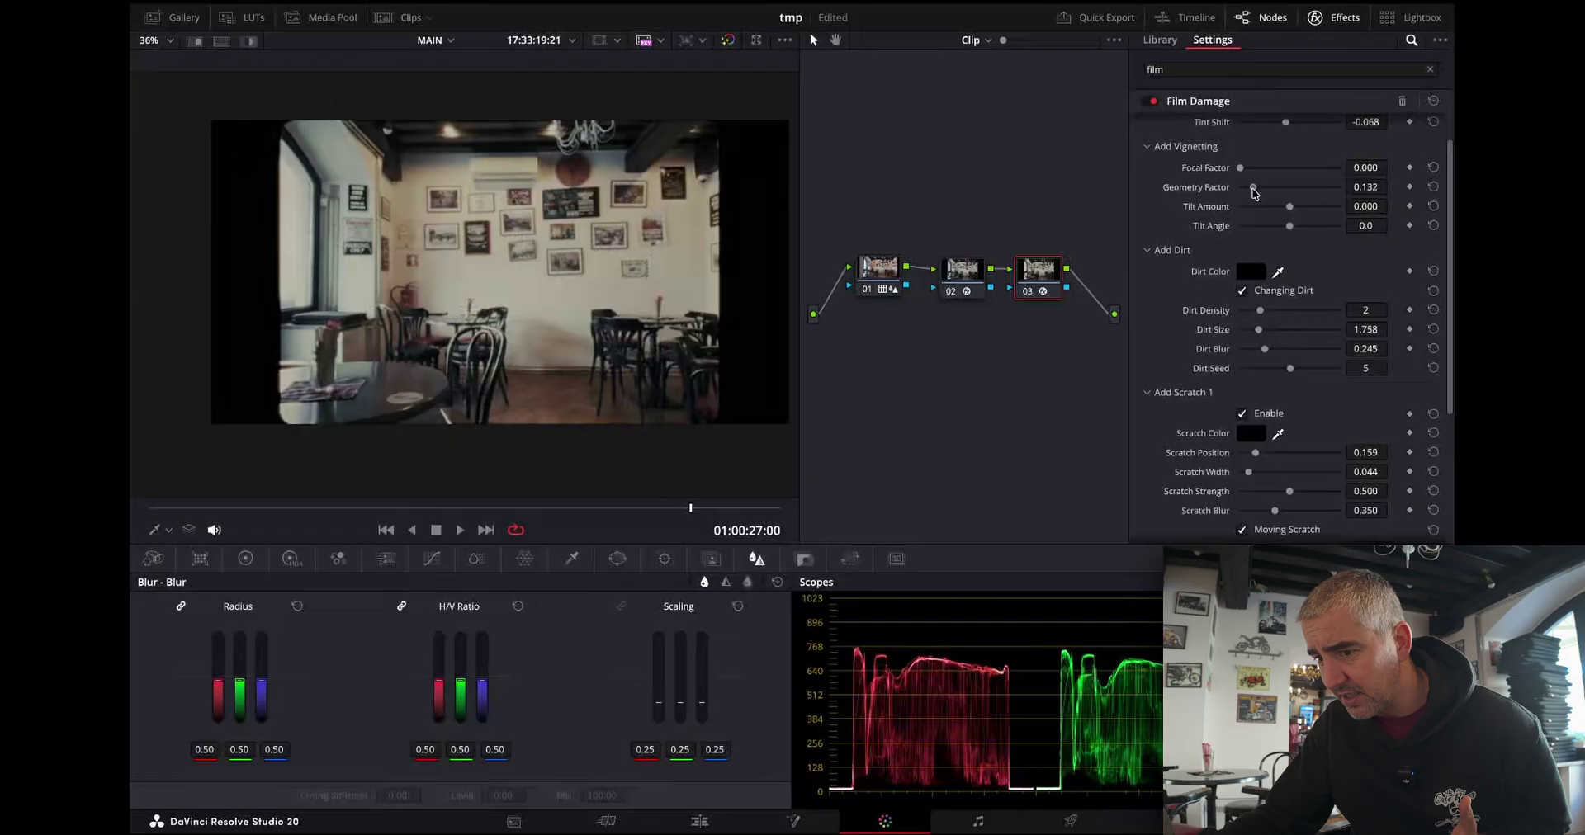
Step: Play the café clip full screen to check the film damage look, and hide the effect settings
key(ctrl+f)
key(space)
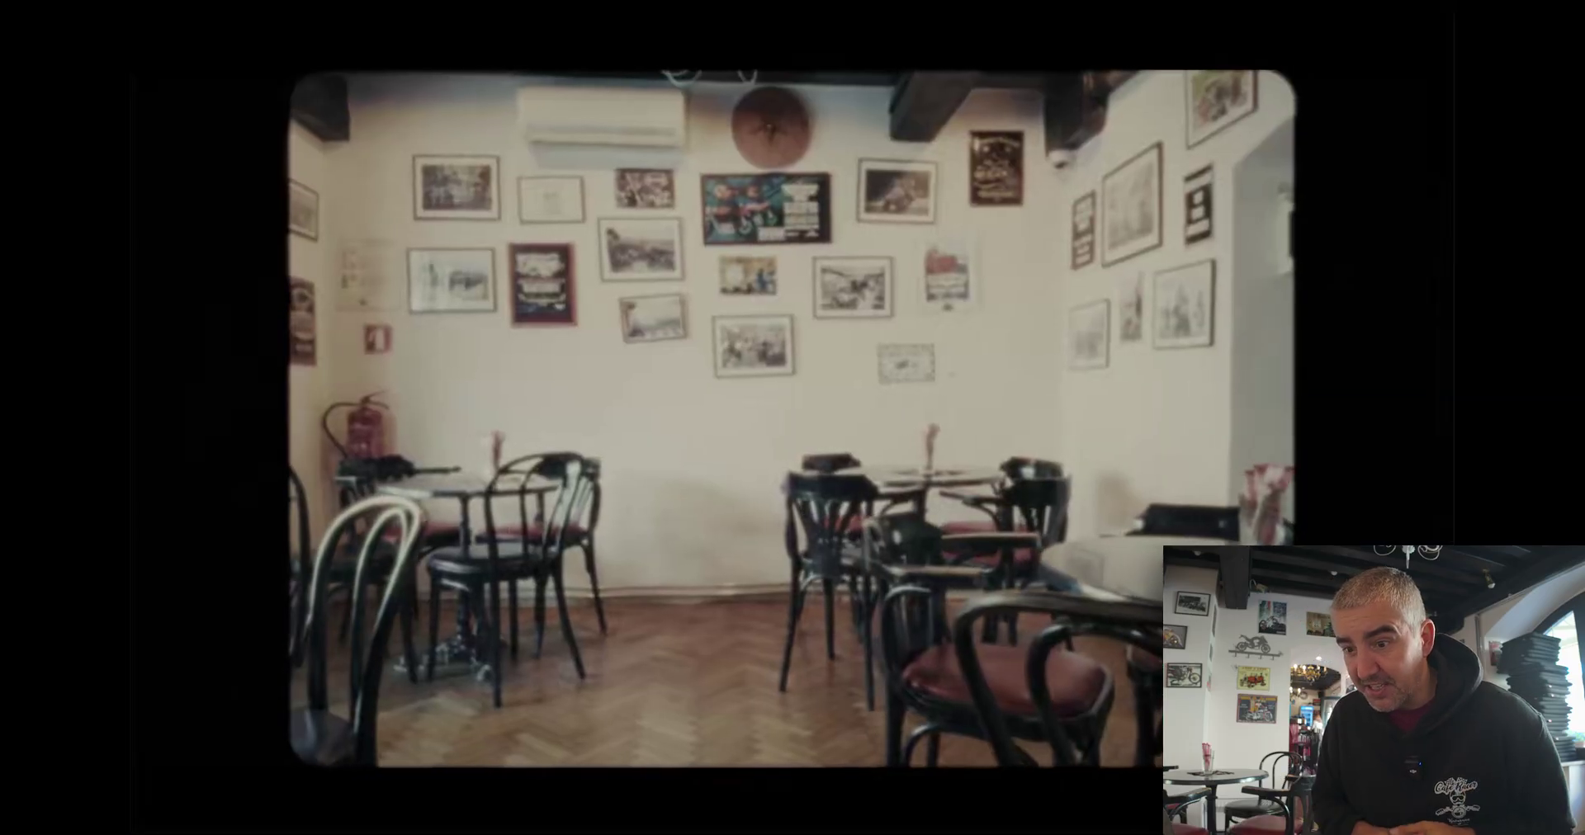
key(ctrl+f)
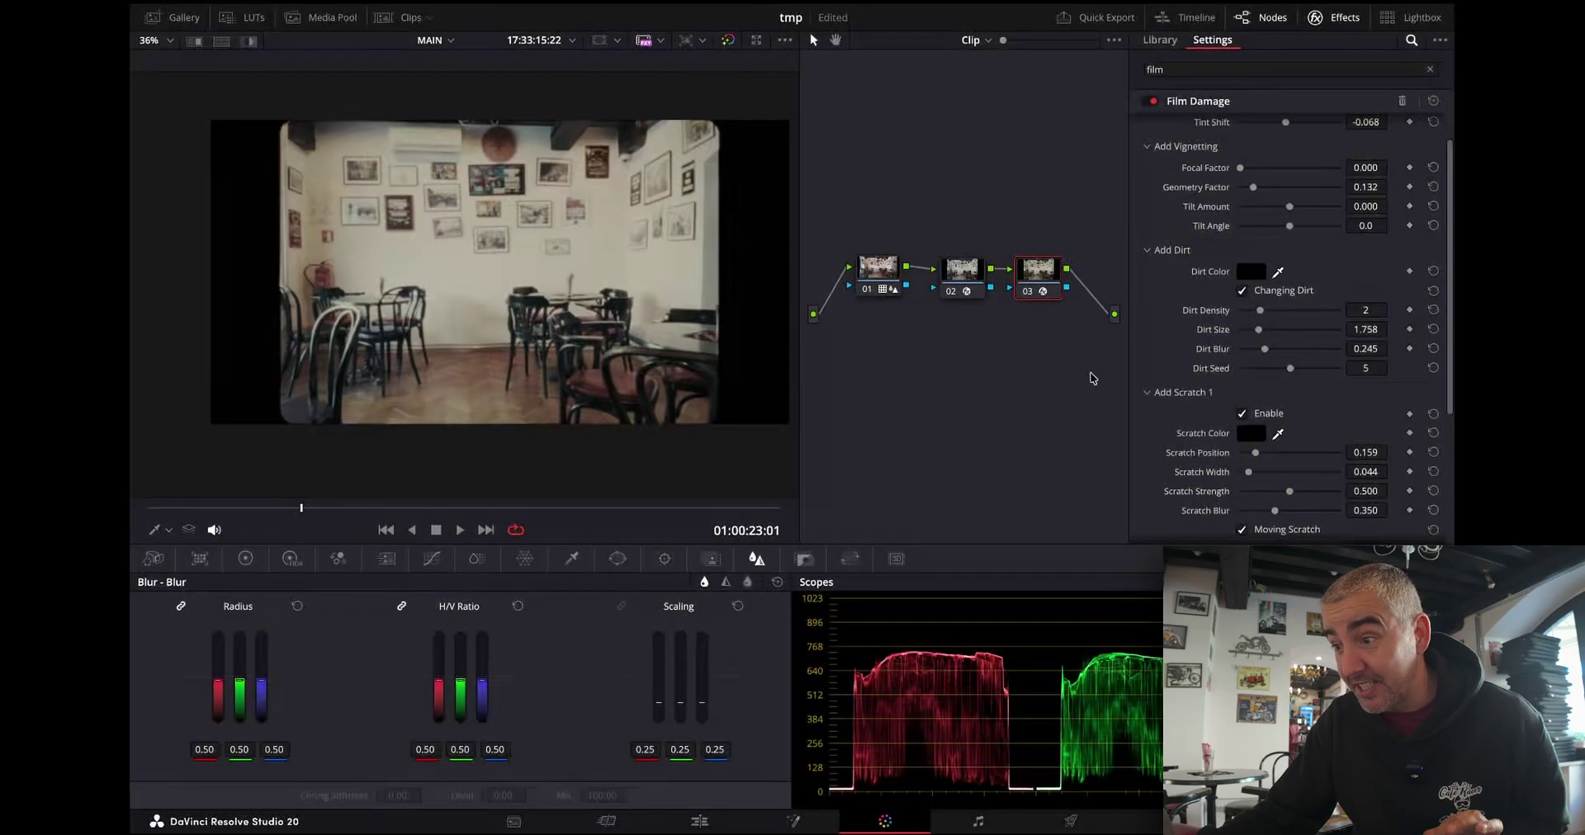
click(1358, 21)
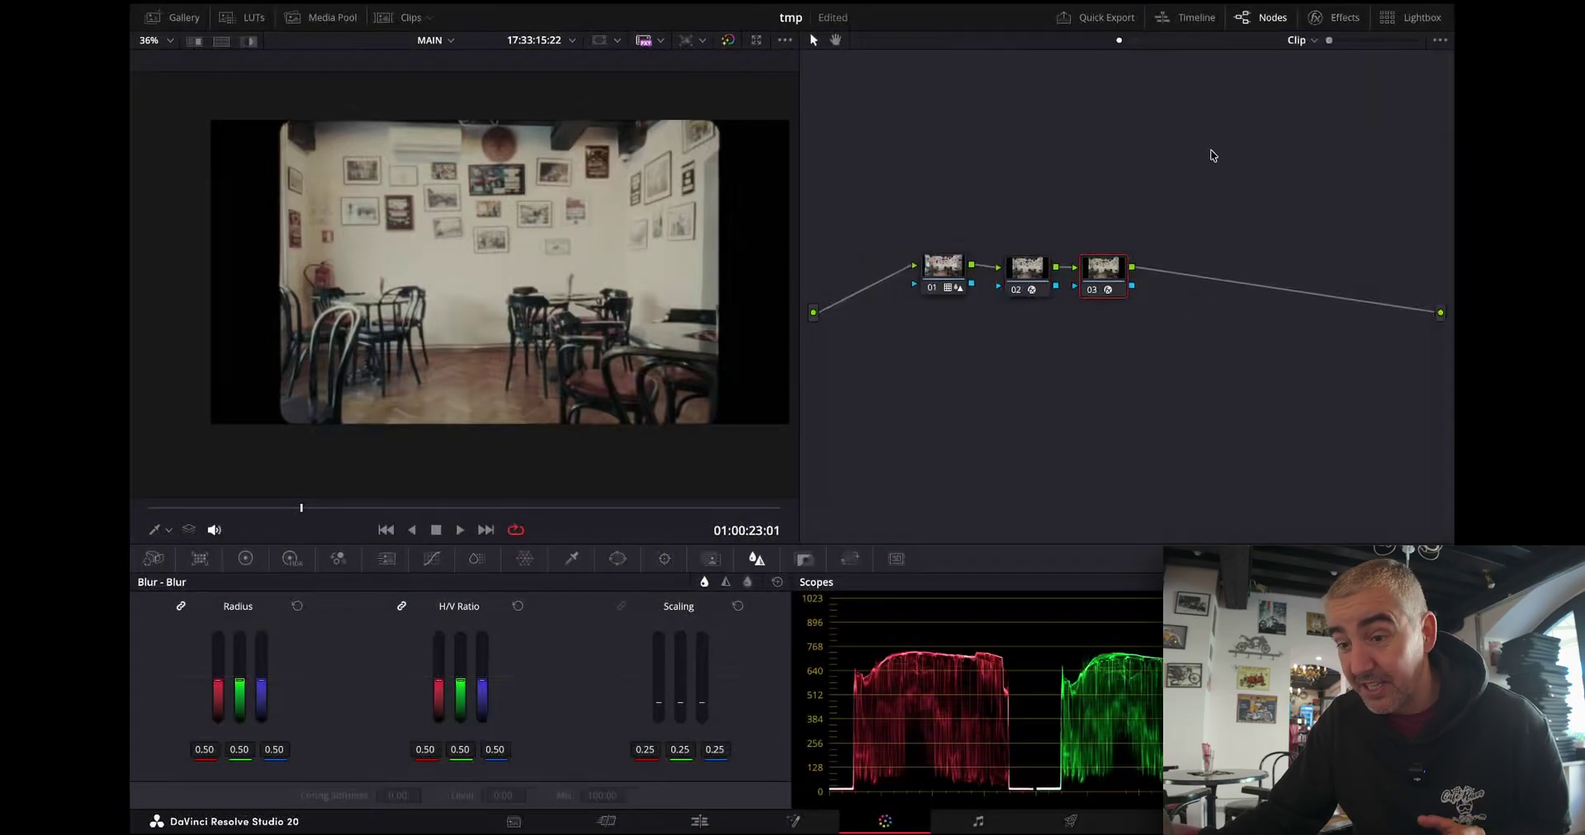
Step: Switch to the Edit page, split the café clip at 01:00:24:00 on the timeline, and scrub around the cut
key(shift+4)
mouse_move(837, 503)
mouse_down()
mouse_move(868, 506)
mouse_move(840, 505)
mouse_up()
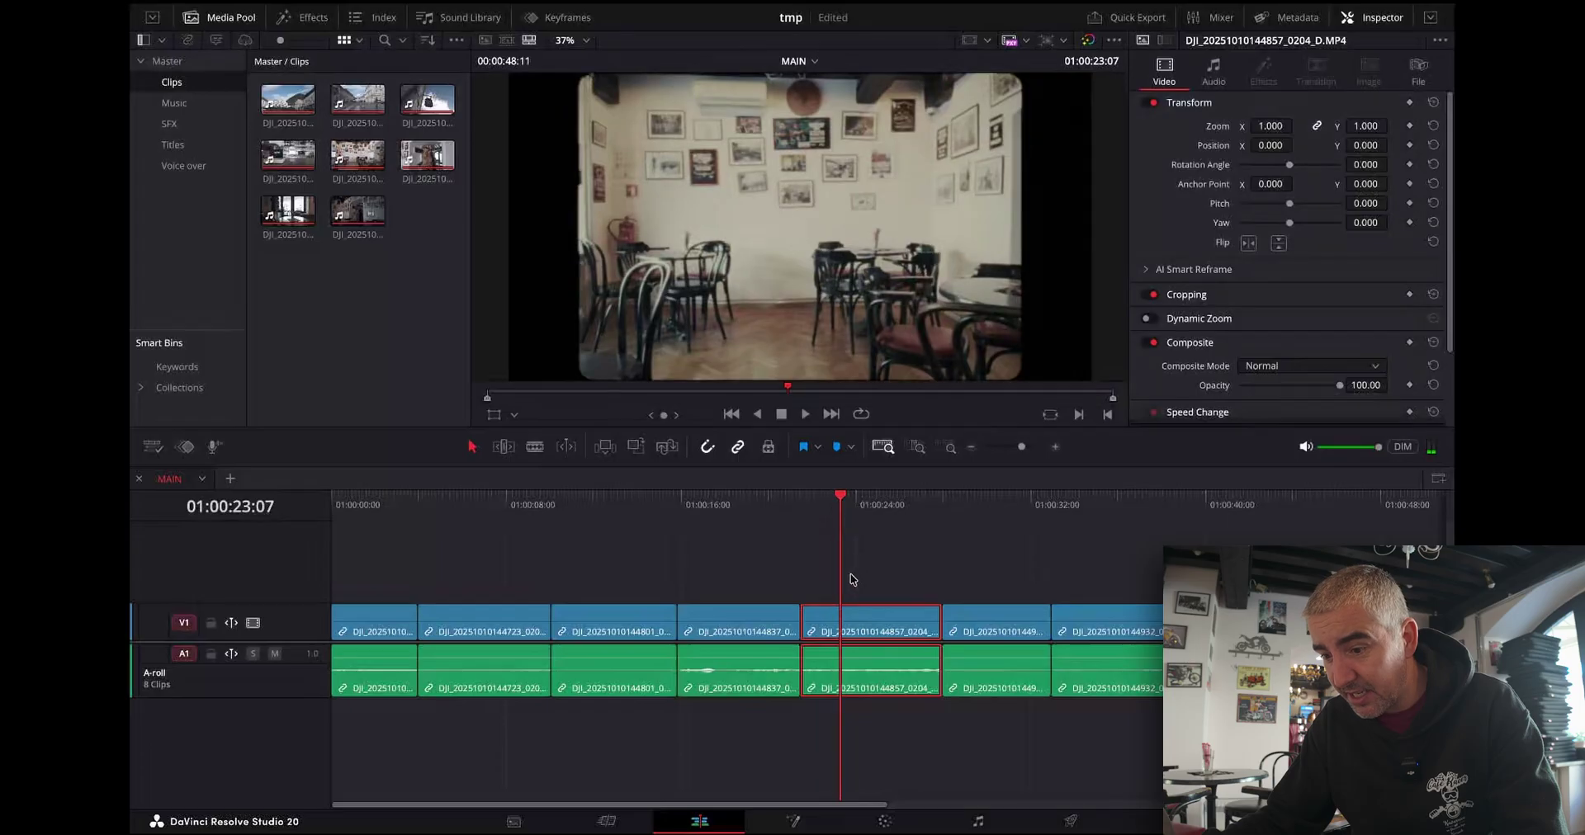
scroll(853, 579, up, 6)
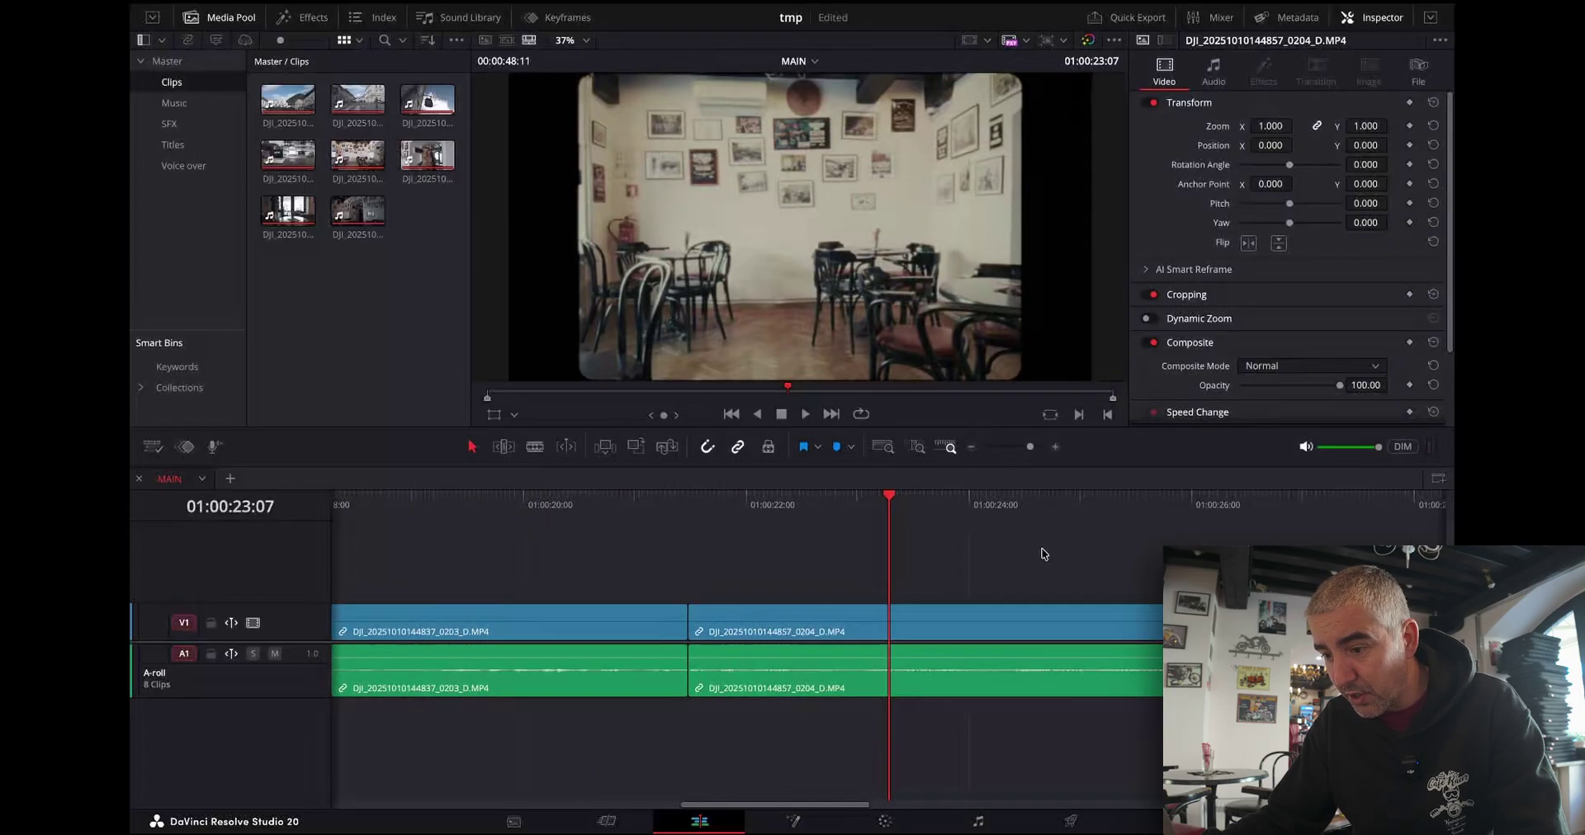
key(space)
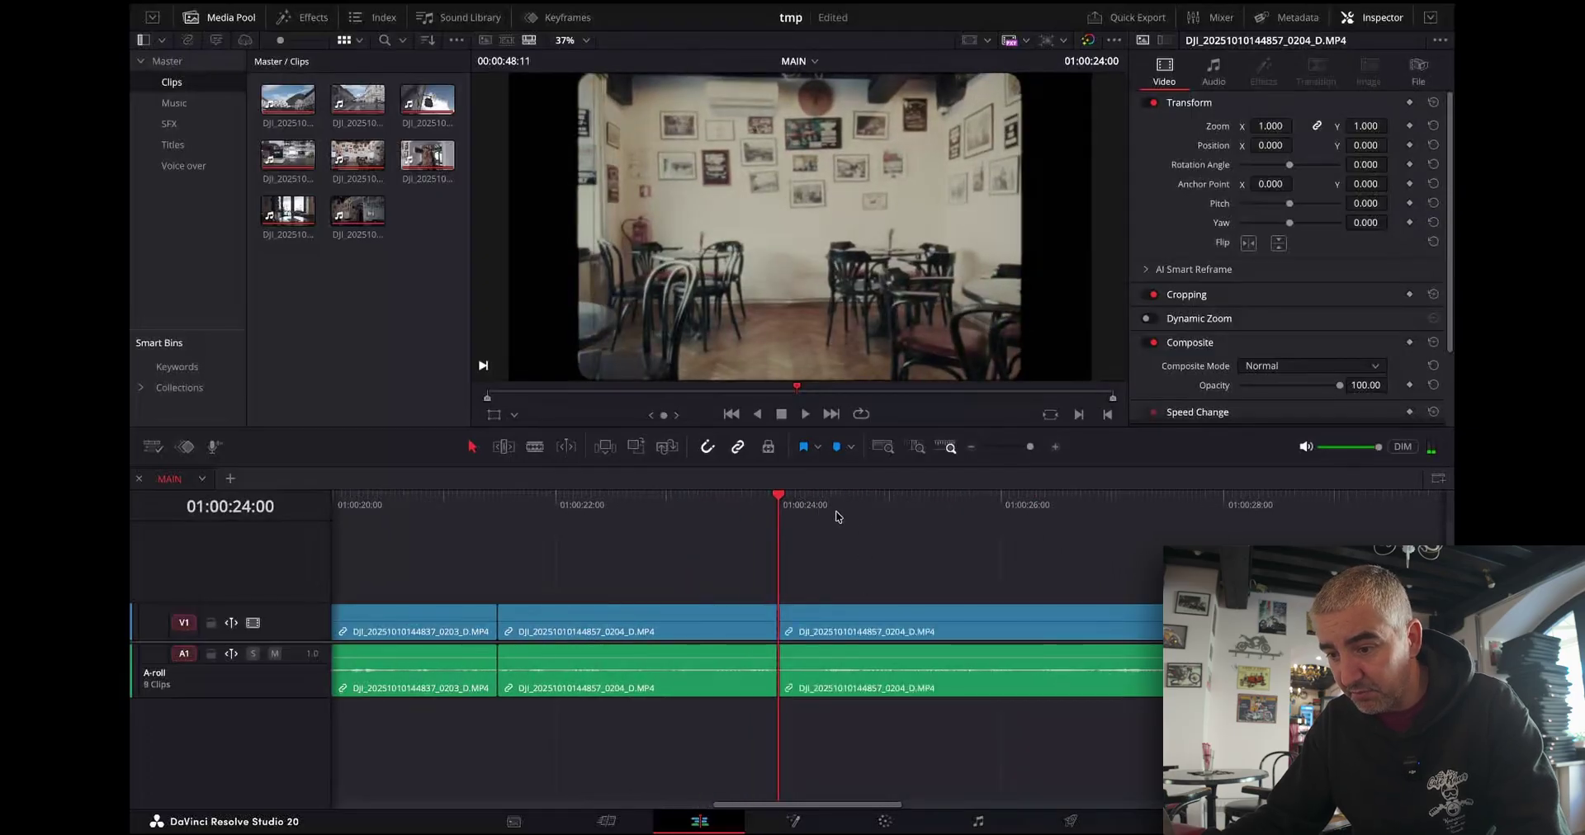
mouse_move(785, 513)
mouse_down()
mouse_move(967, 514)
mouse_move(761, 518)
mouse_up()
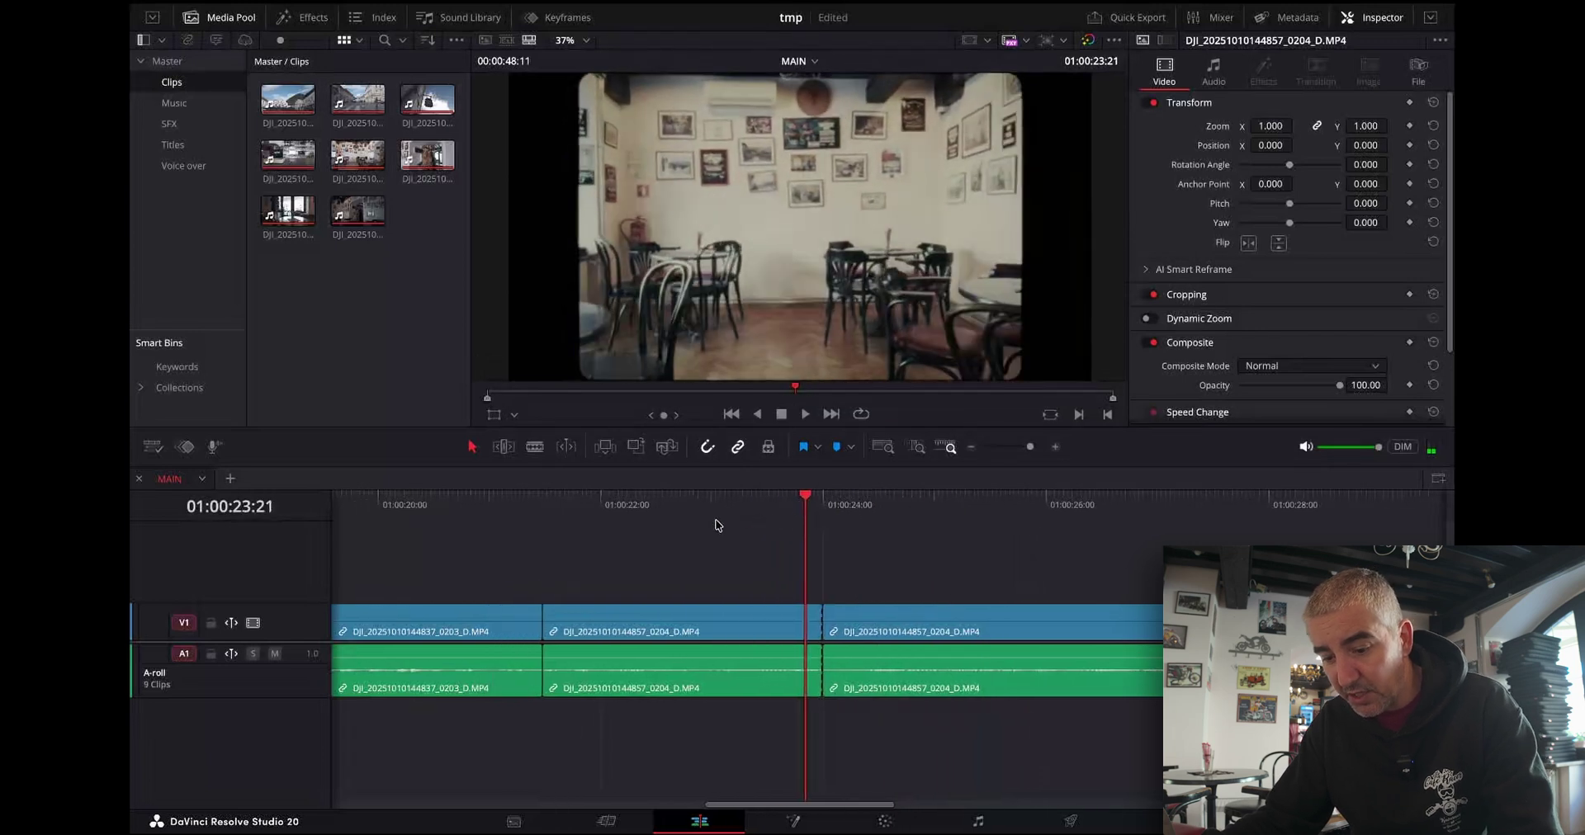
drag(777, 511, 842, 514)
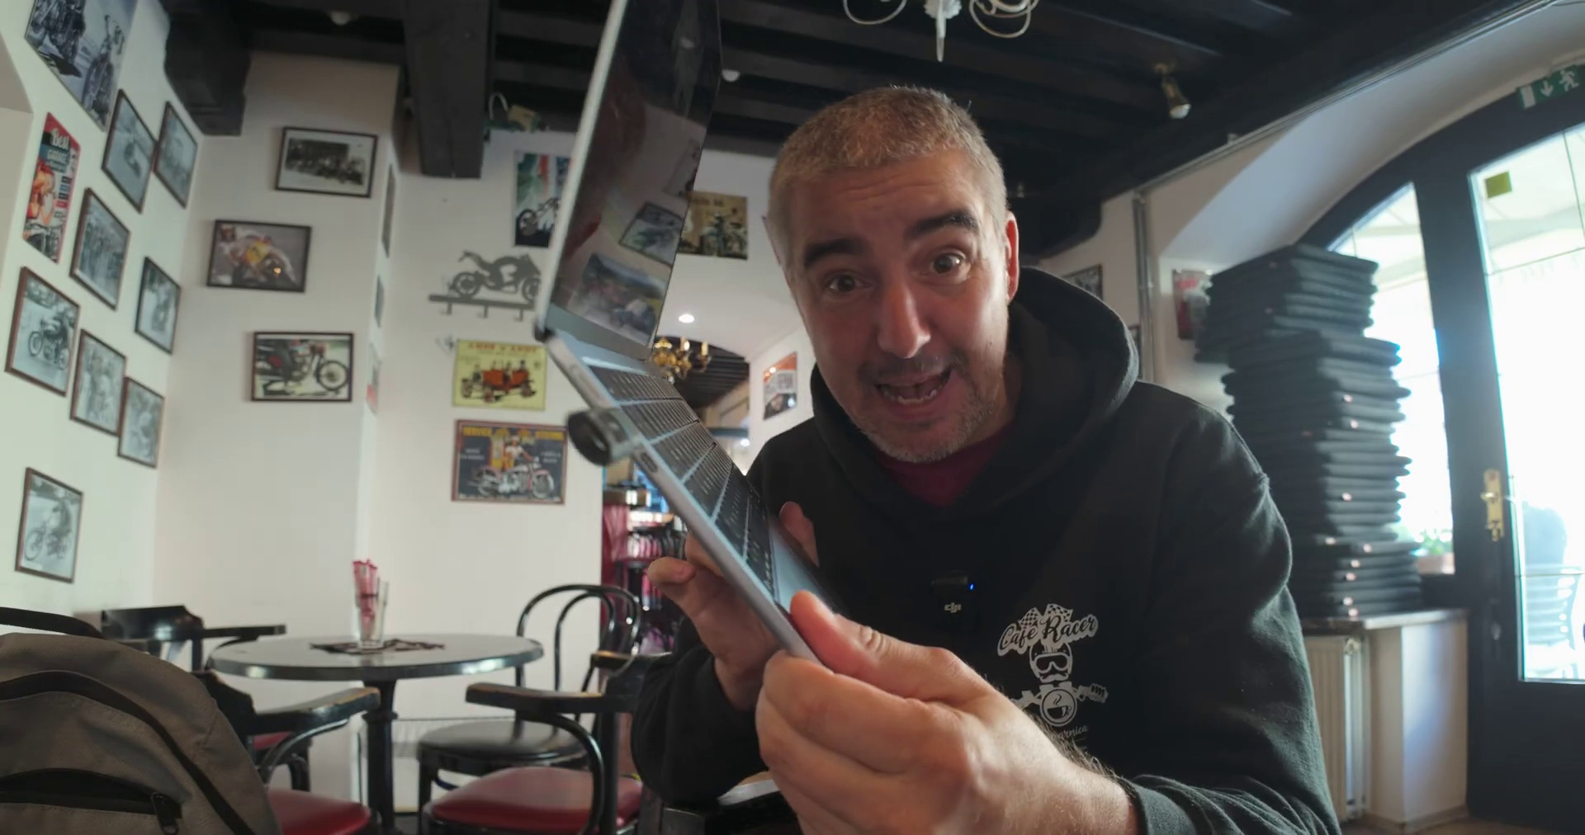